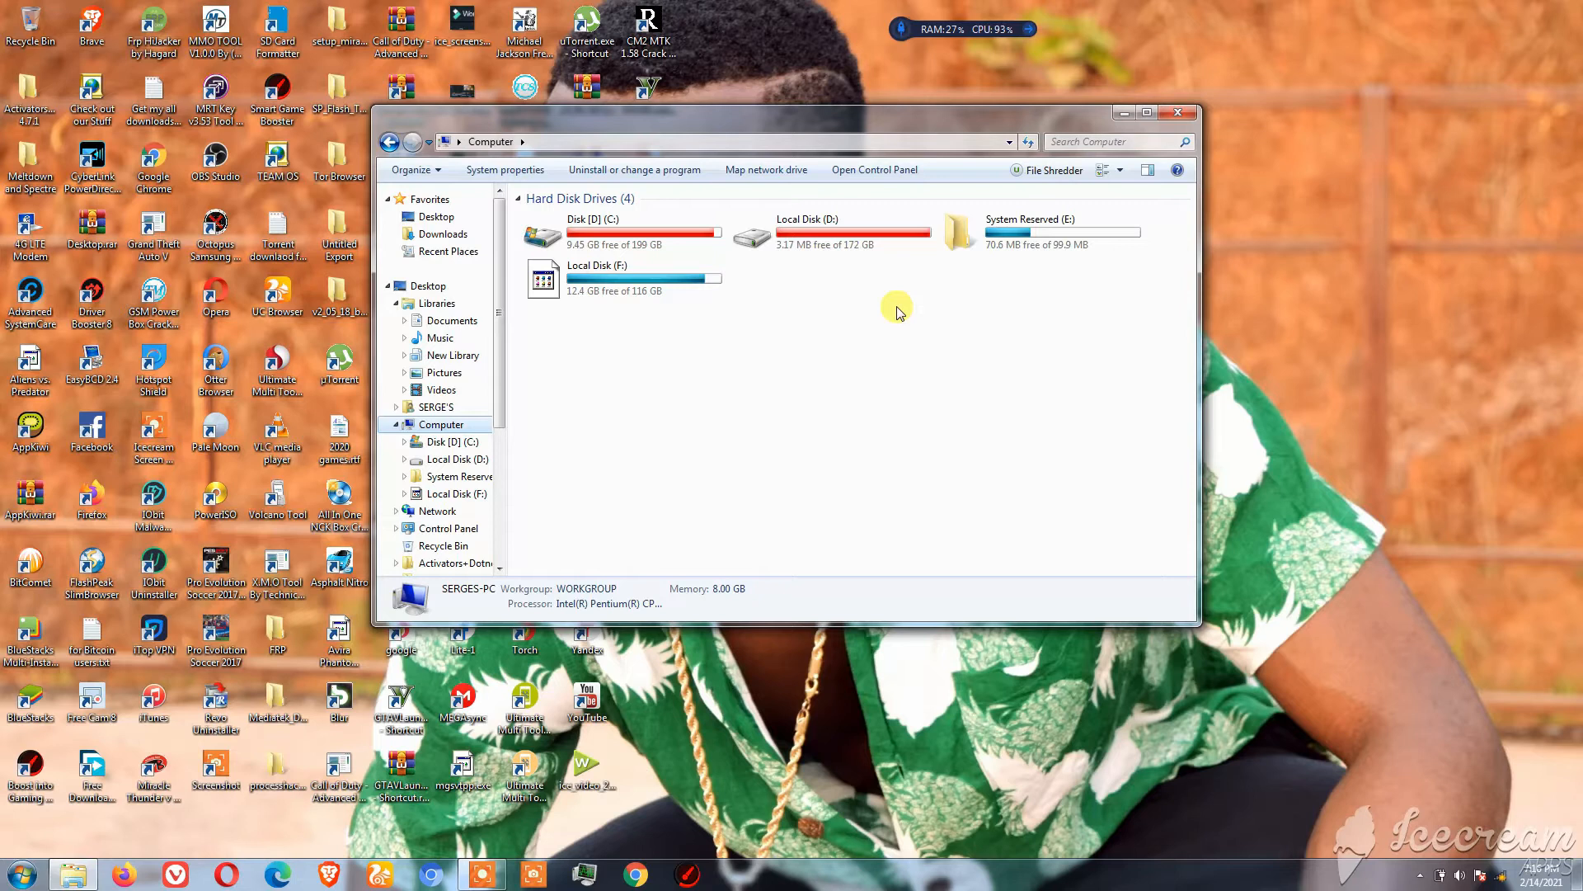
click(654, 290)
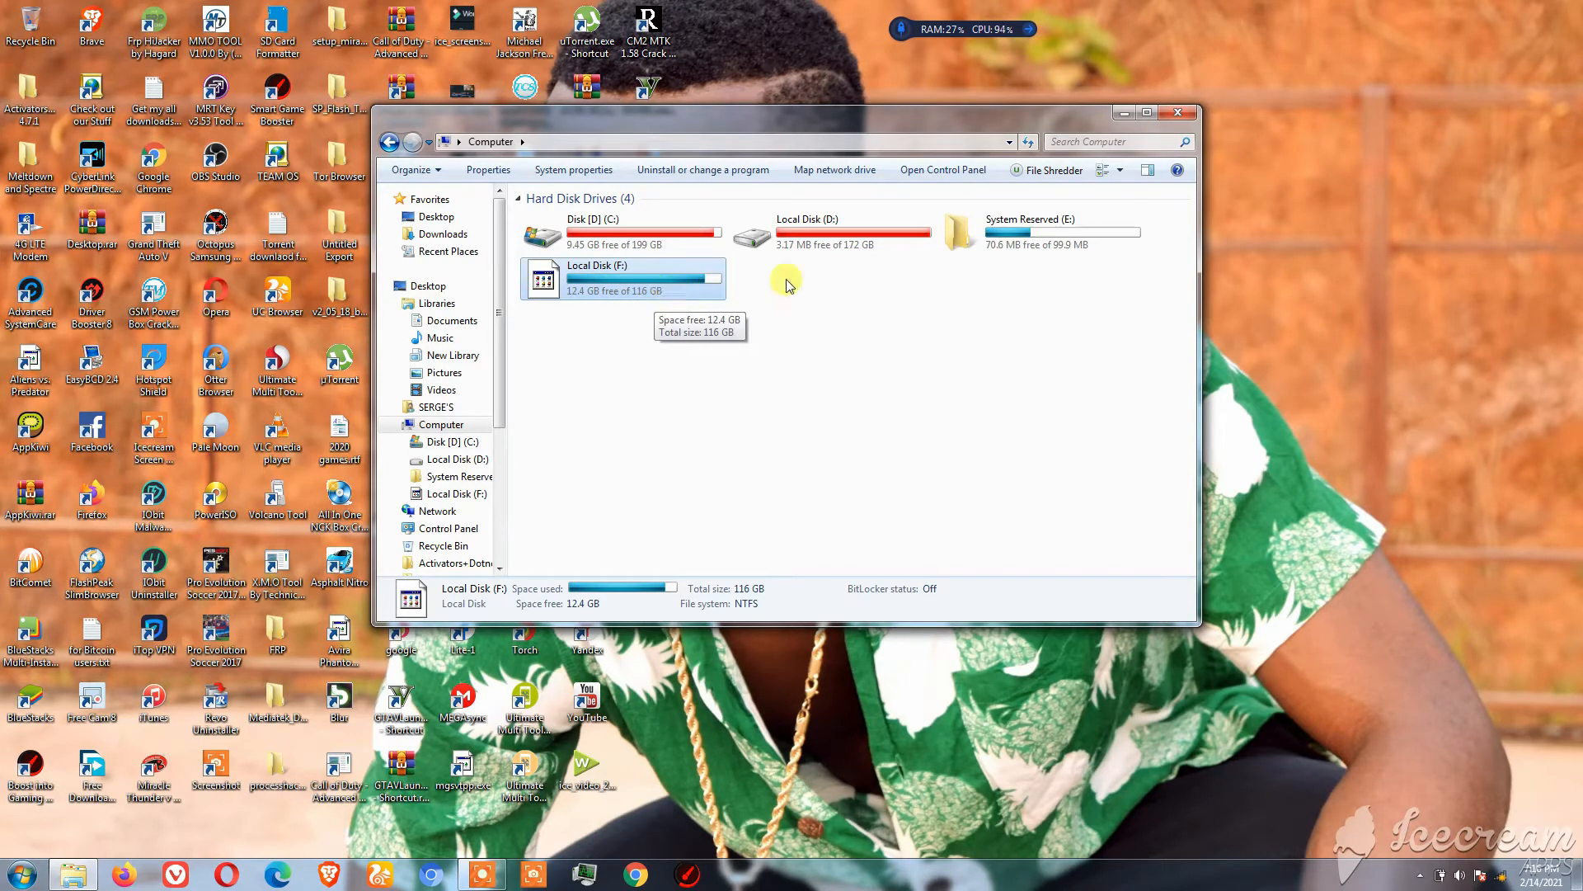
right_click(1303, 116)
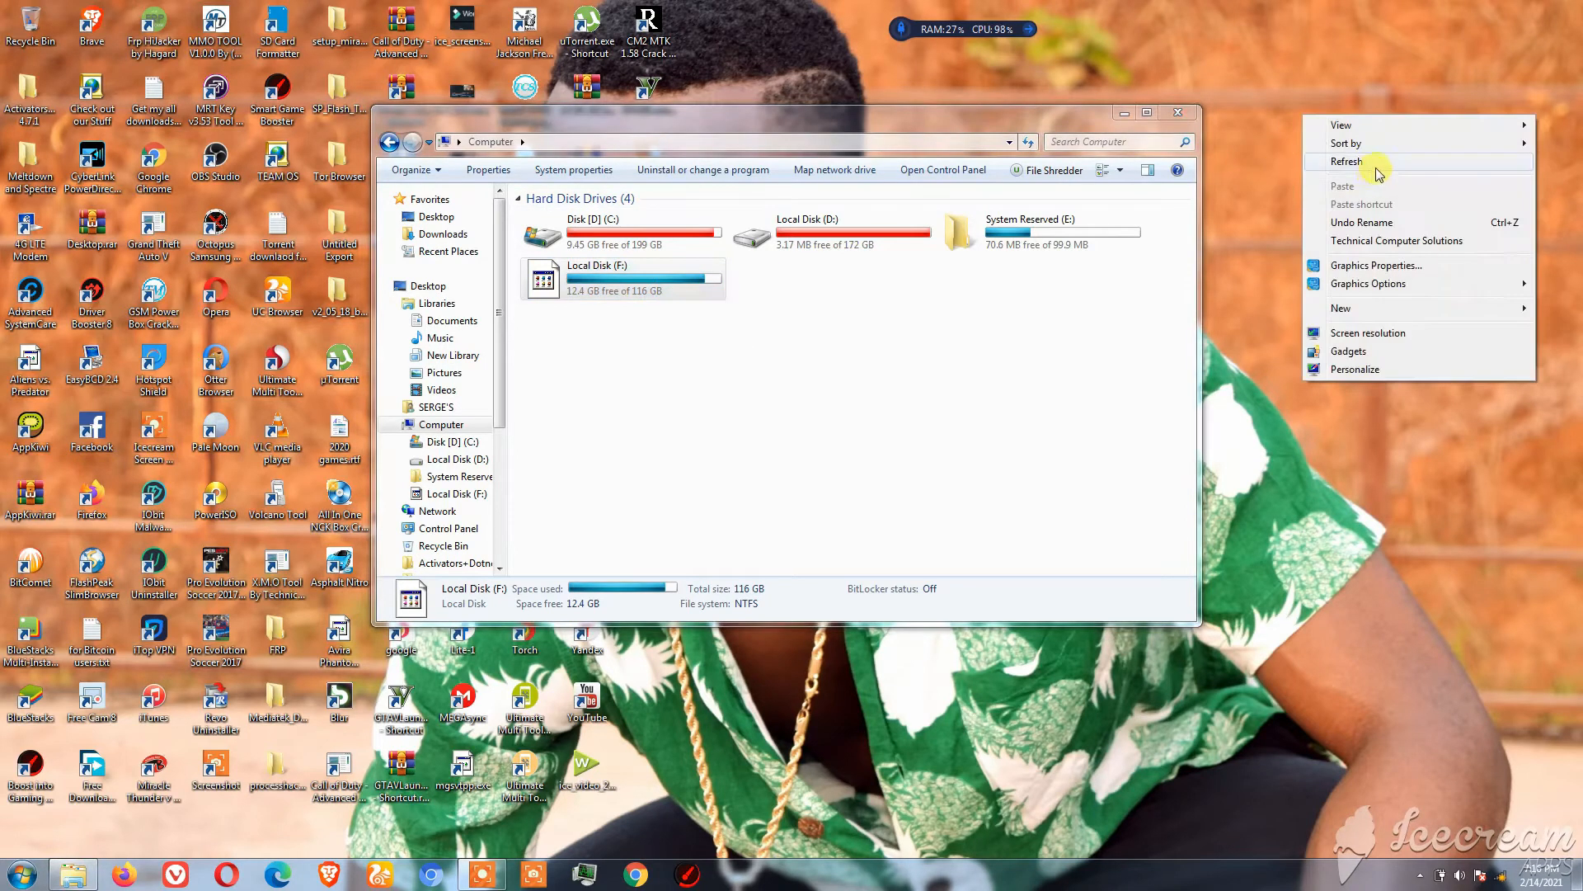
click(1375, 160)
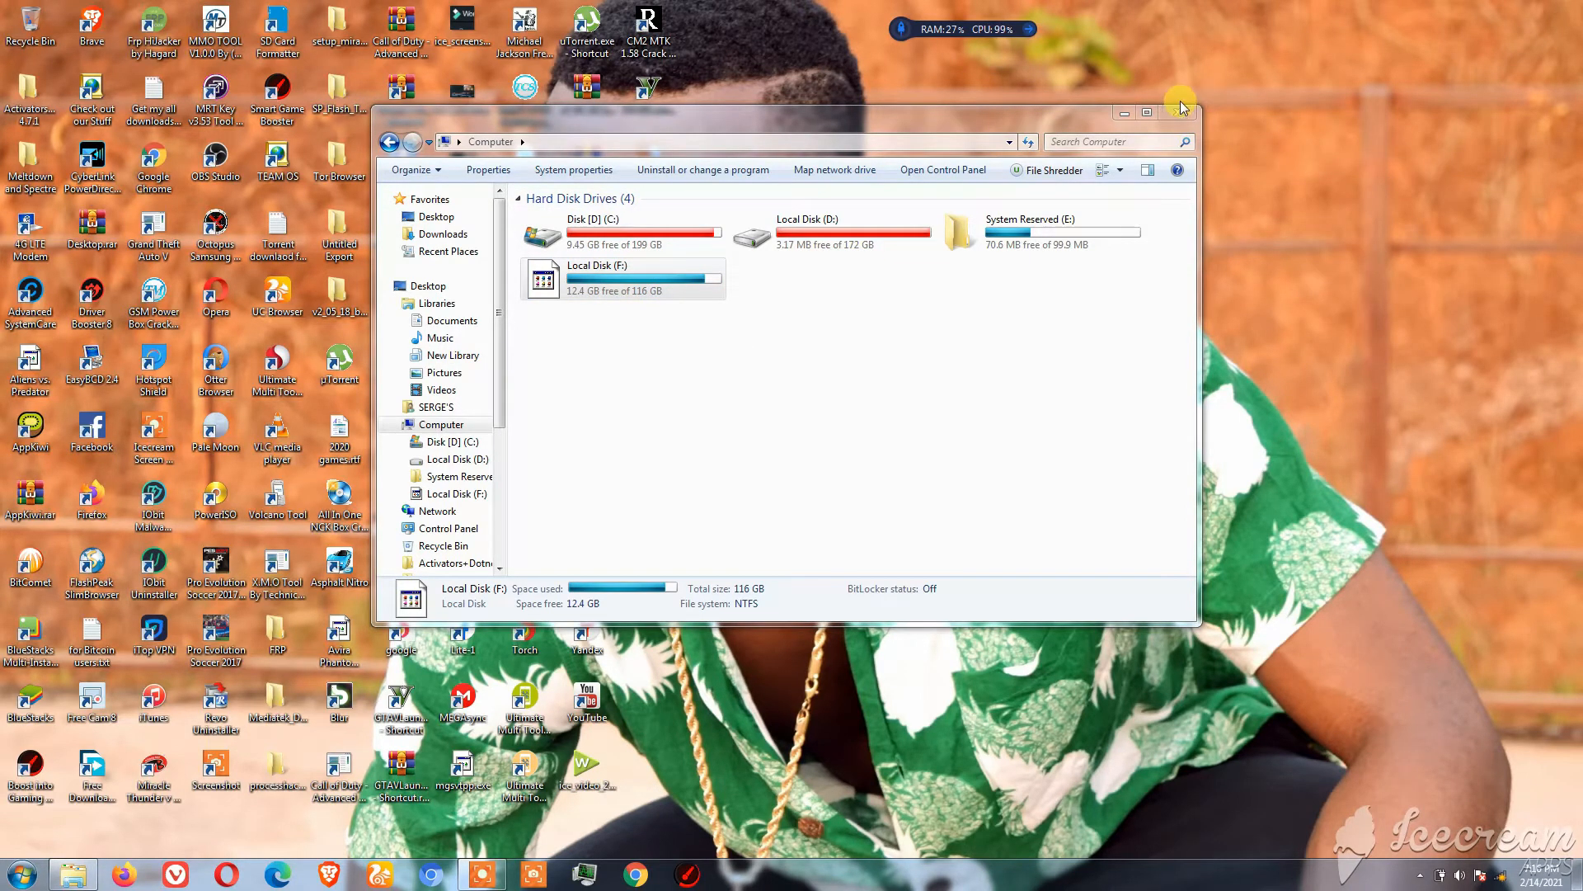
drag(1026, 122, 1063, 123)
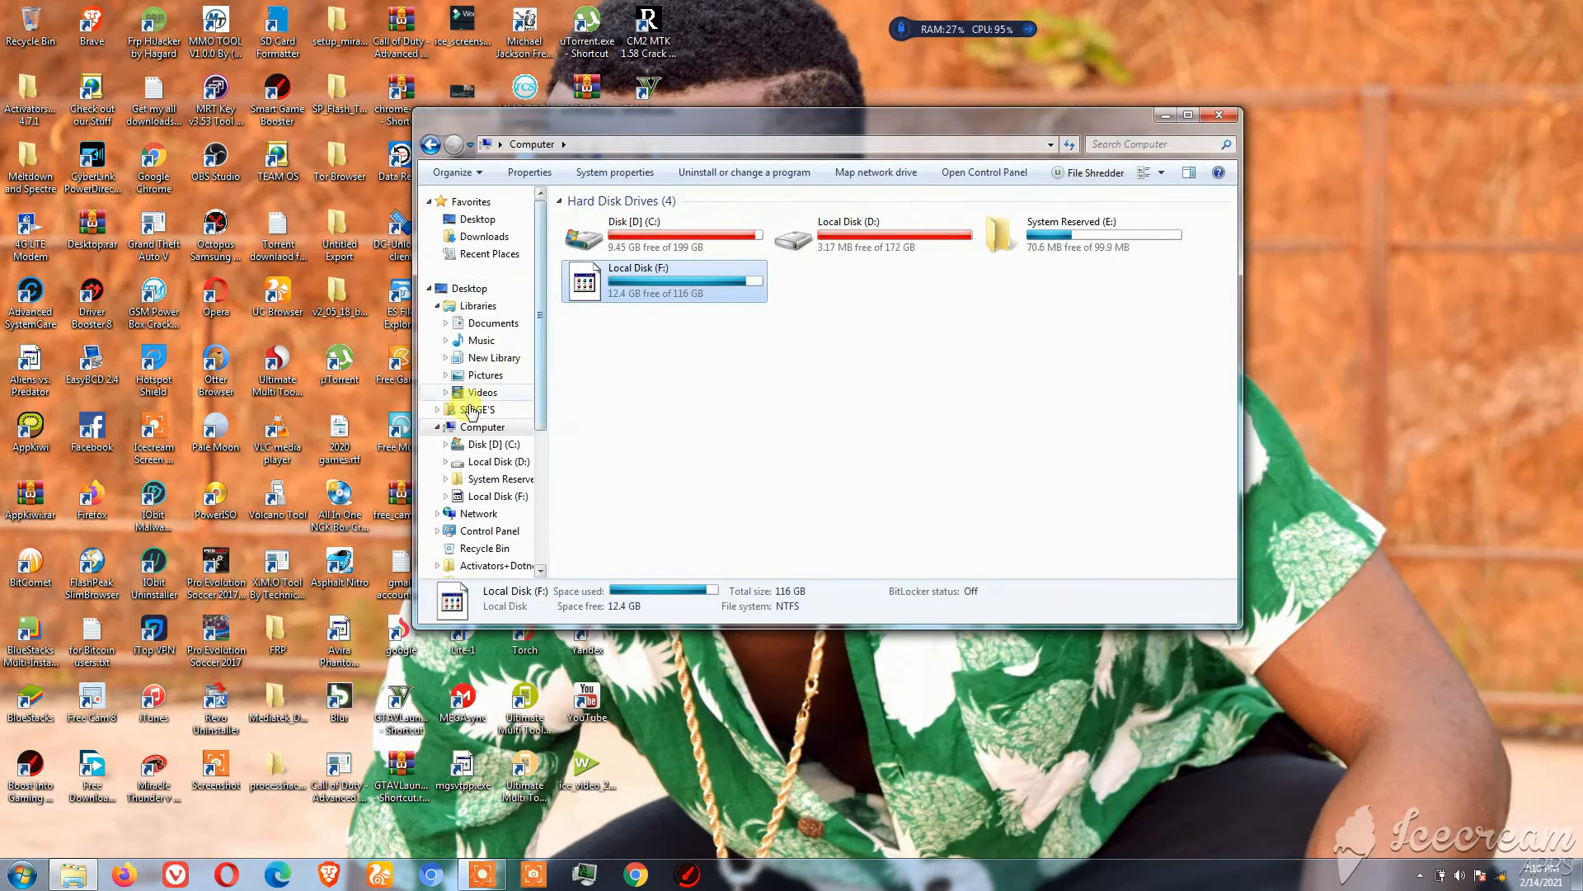
Open Computer Management for this computer and show Disk Management under Storage
click(495, 429)
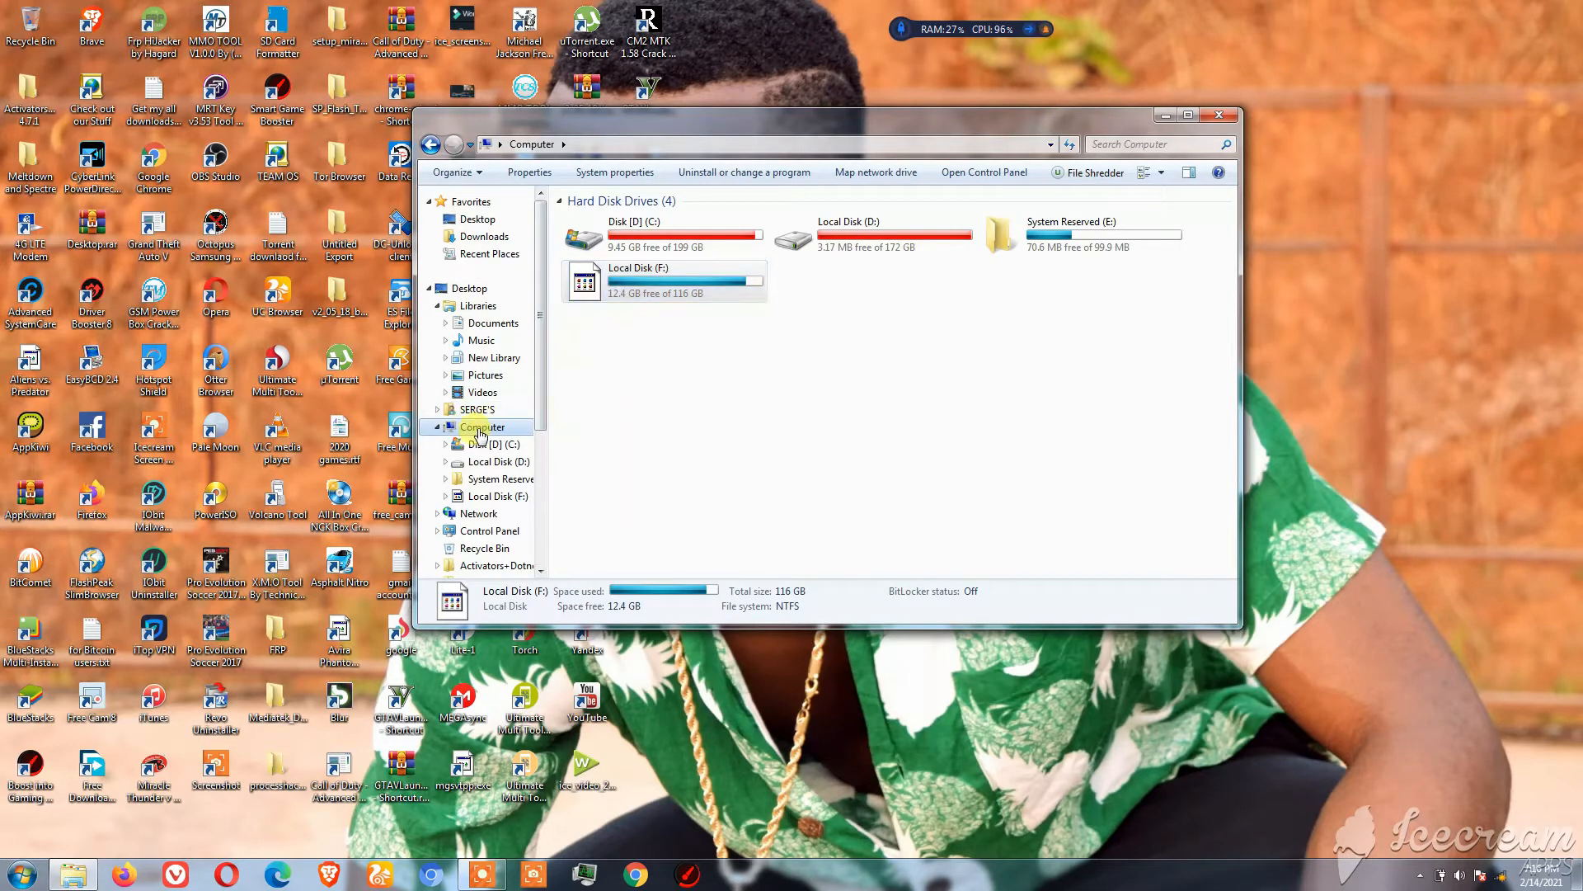
right_click(480, 432)
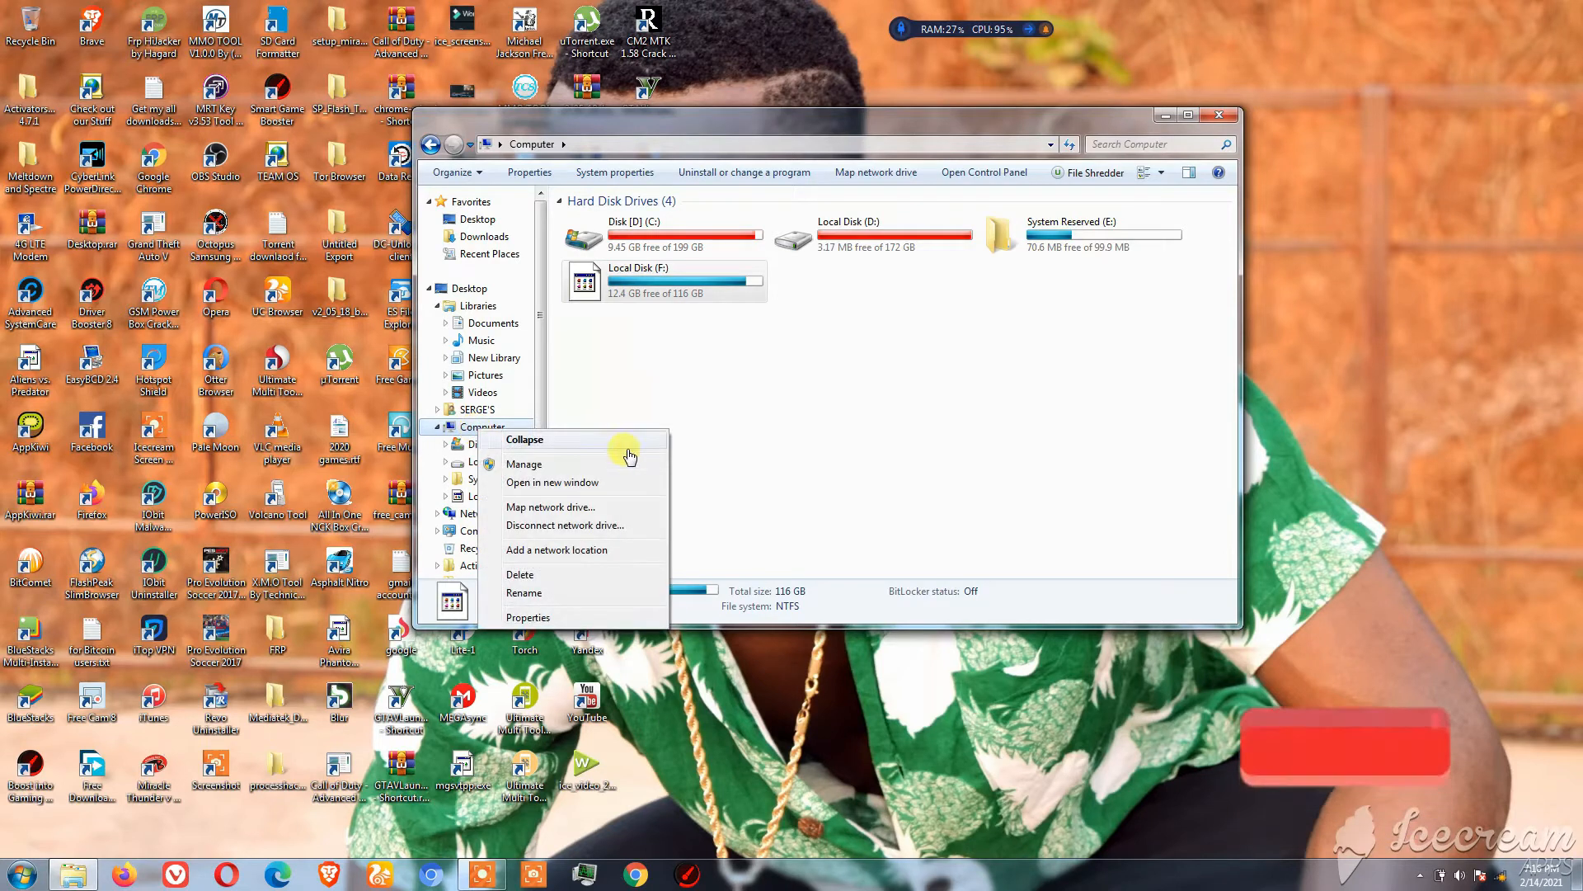
click(536, 463)
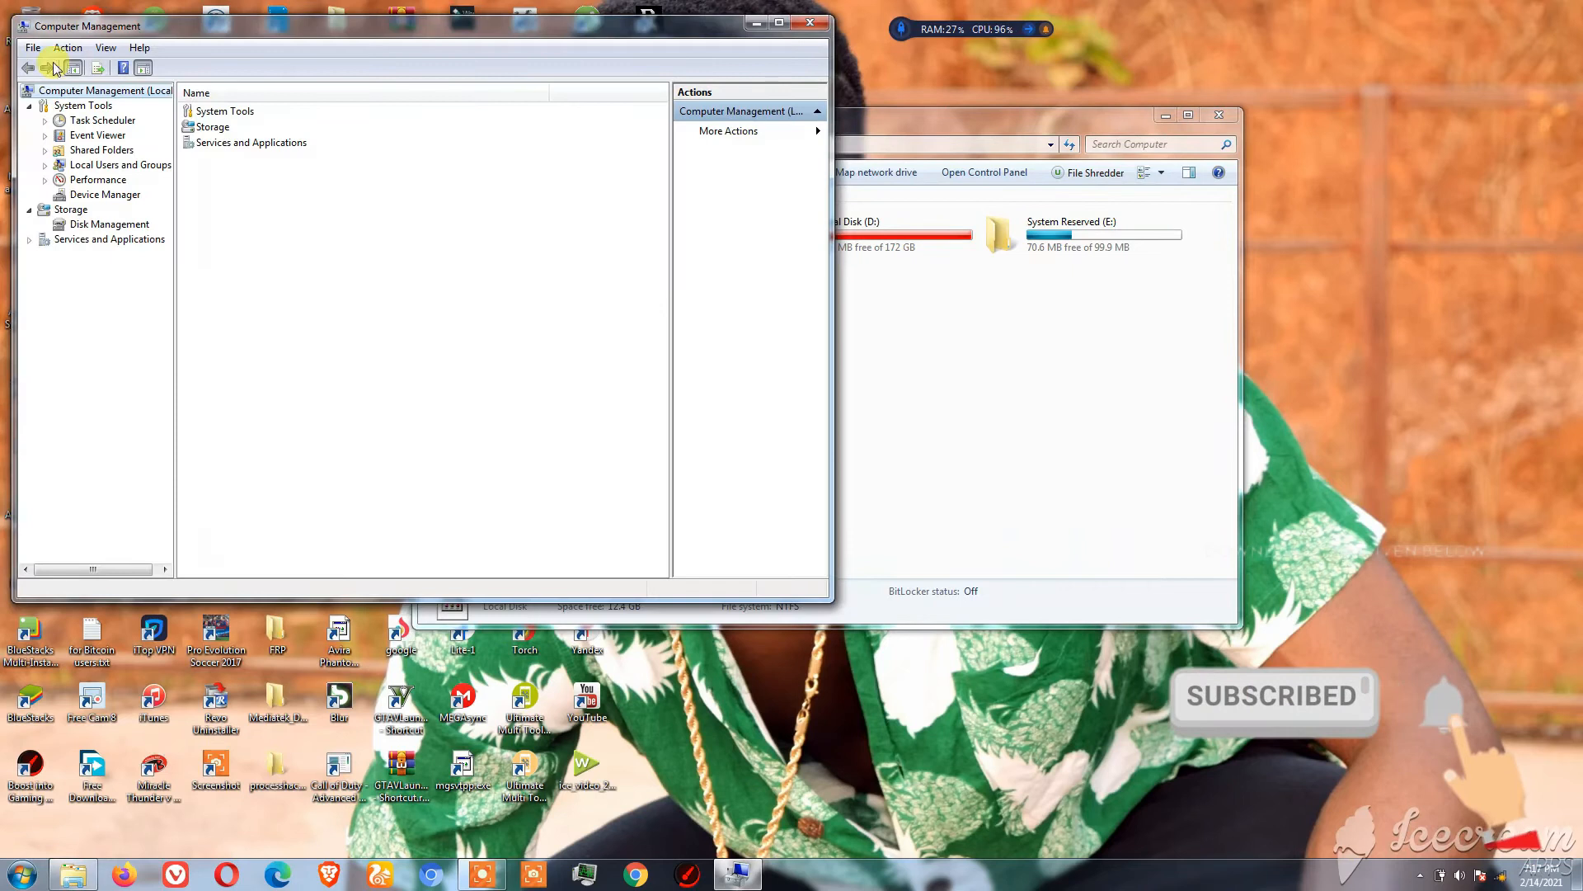
drag(384, 33, 804, 62)
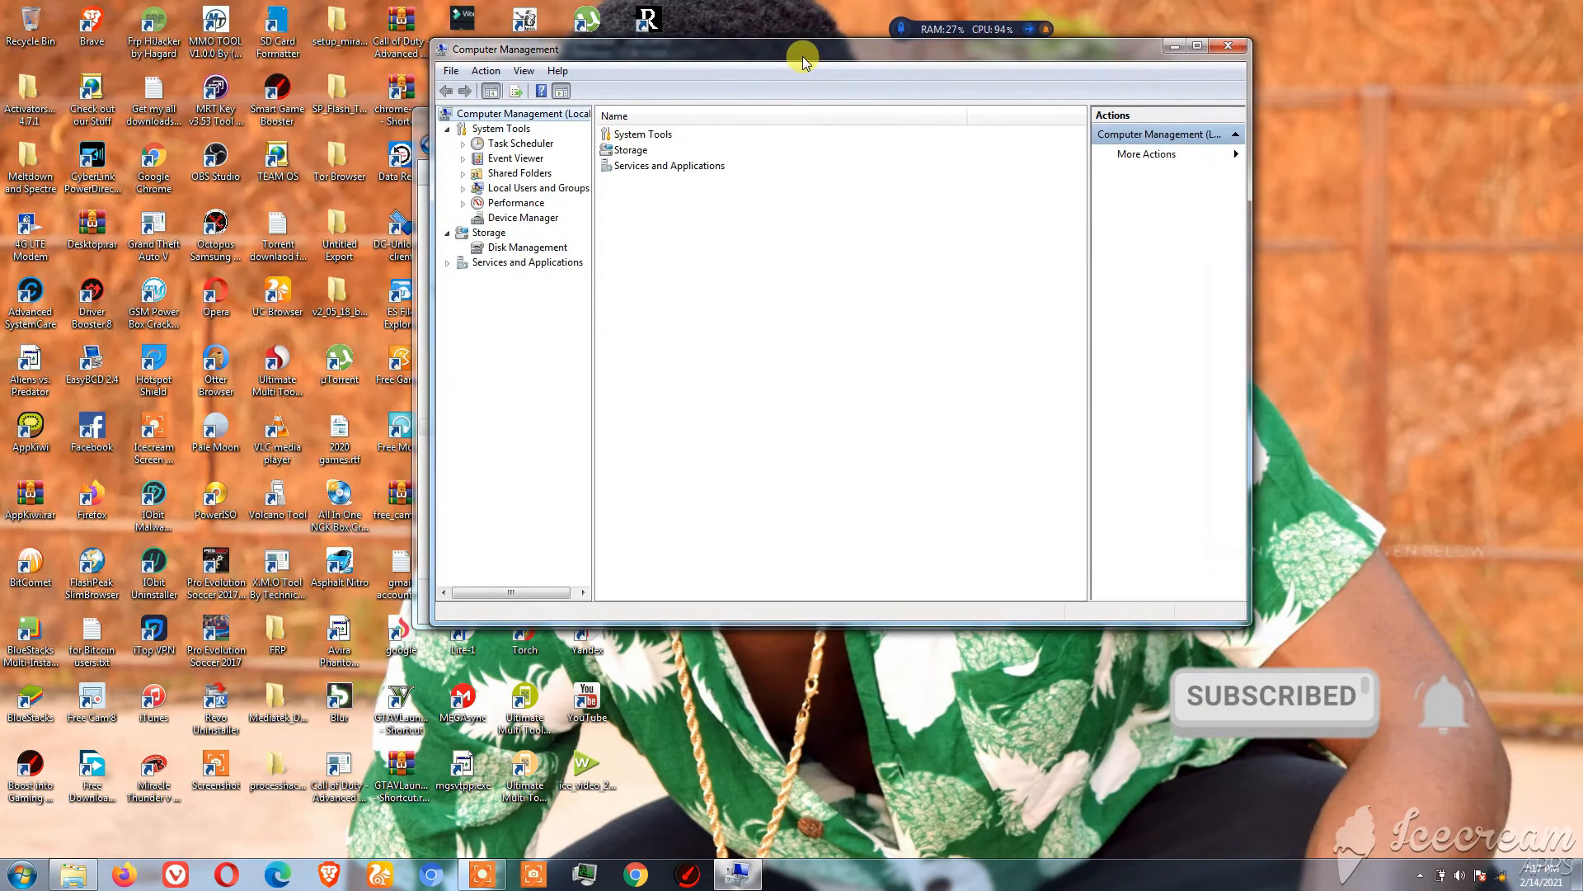
click(497, 252)
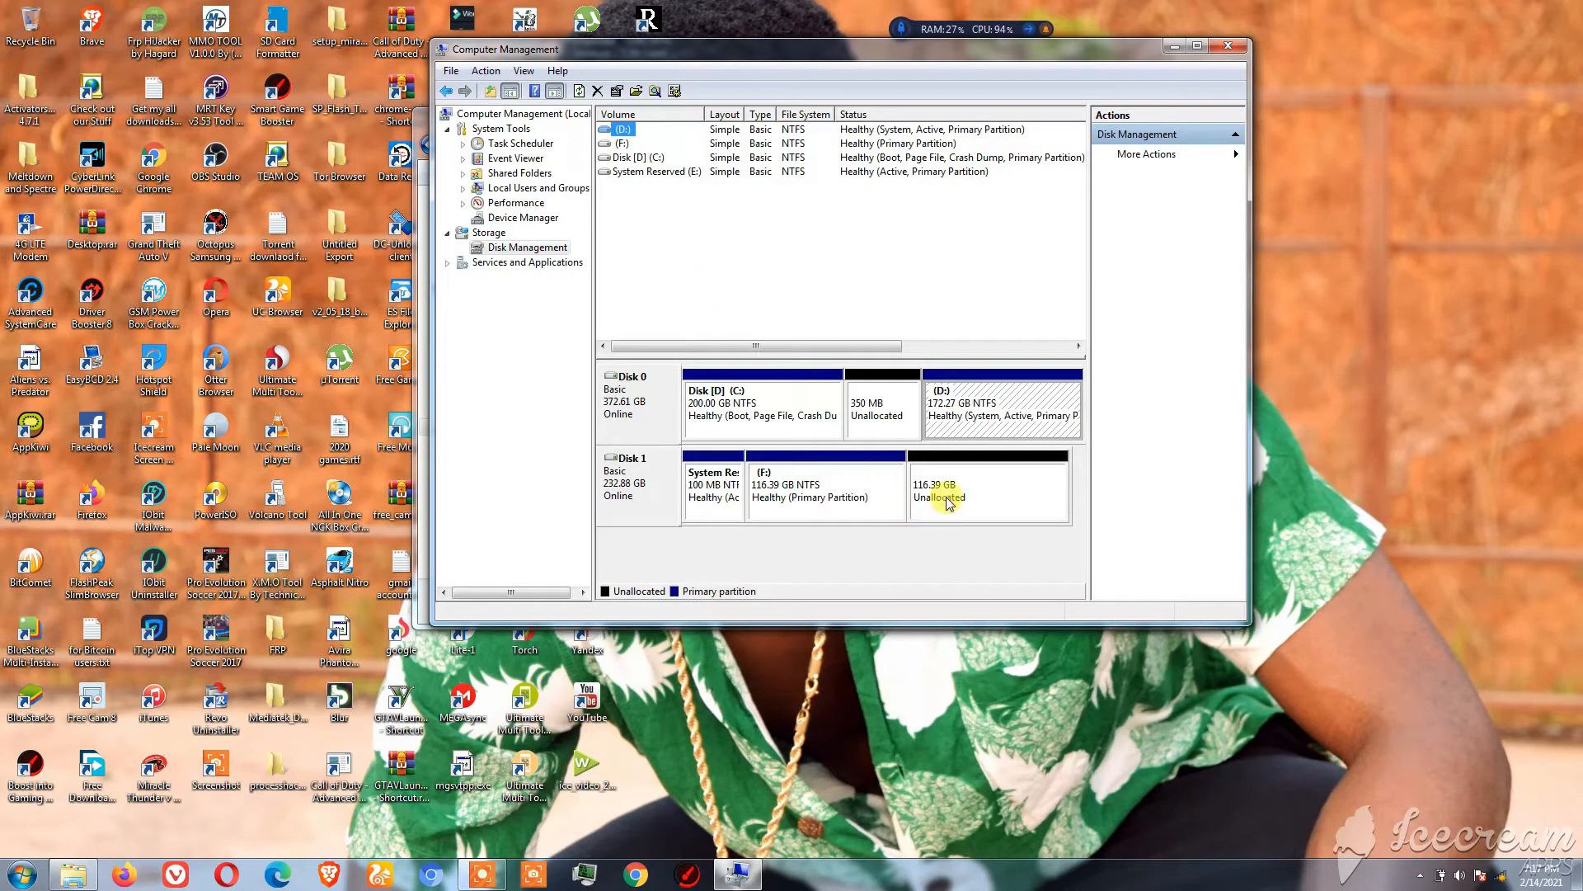
Start a new simple volume in Disk 1's unallocated space, accepting the full size of 119186 MB
click(665, 474)
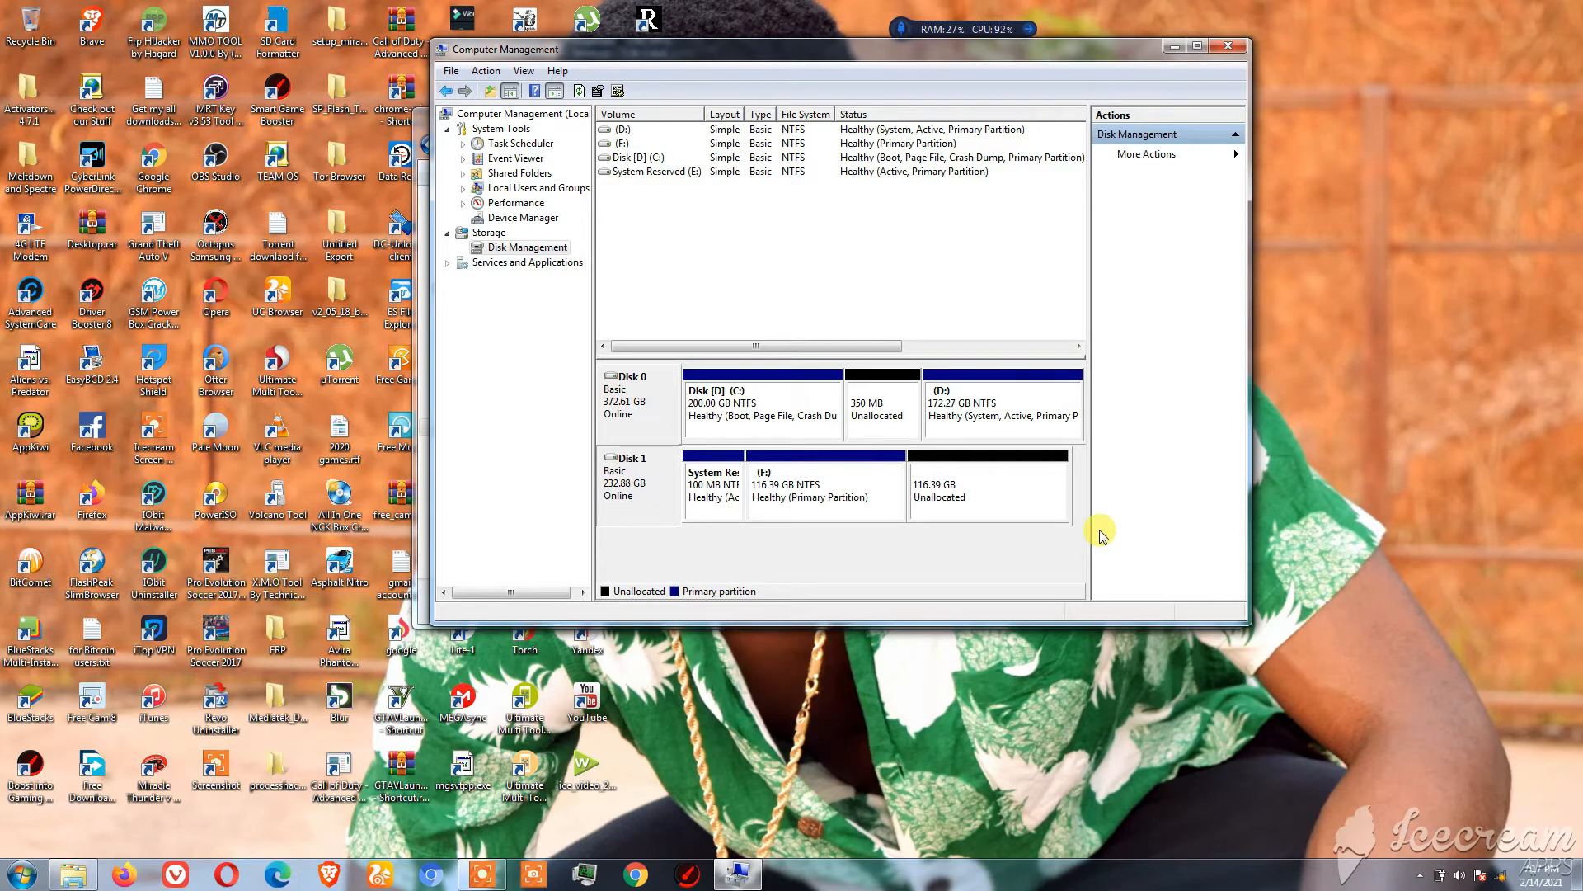
click(953, 498)
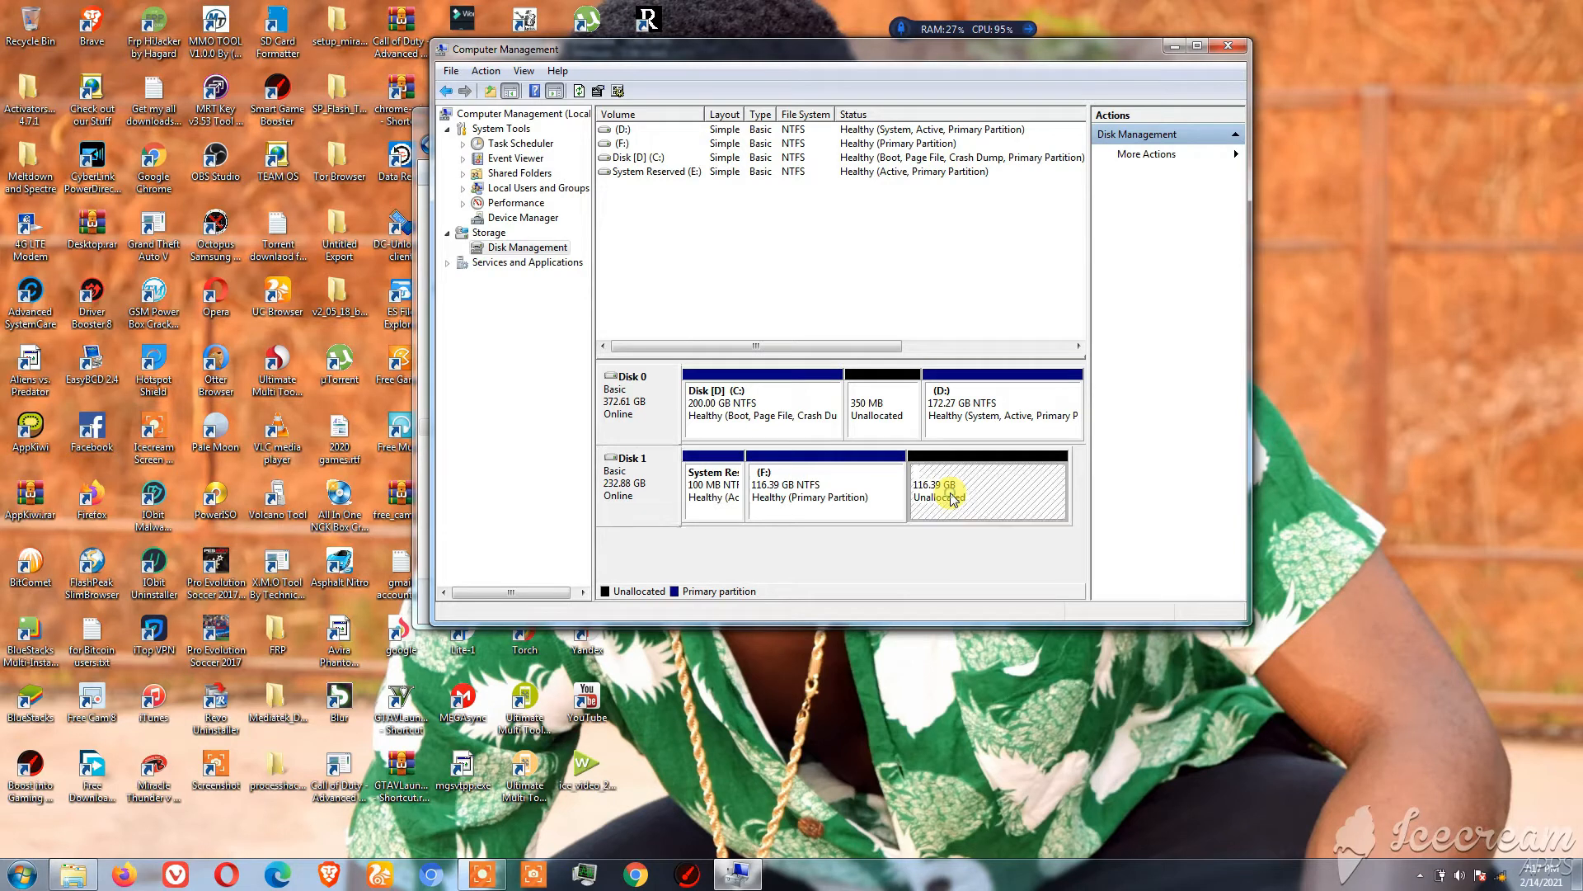
right_click(951, 495)
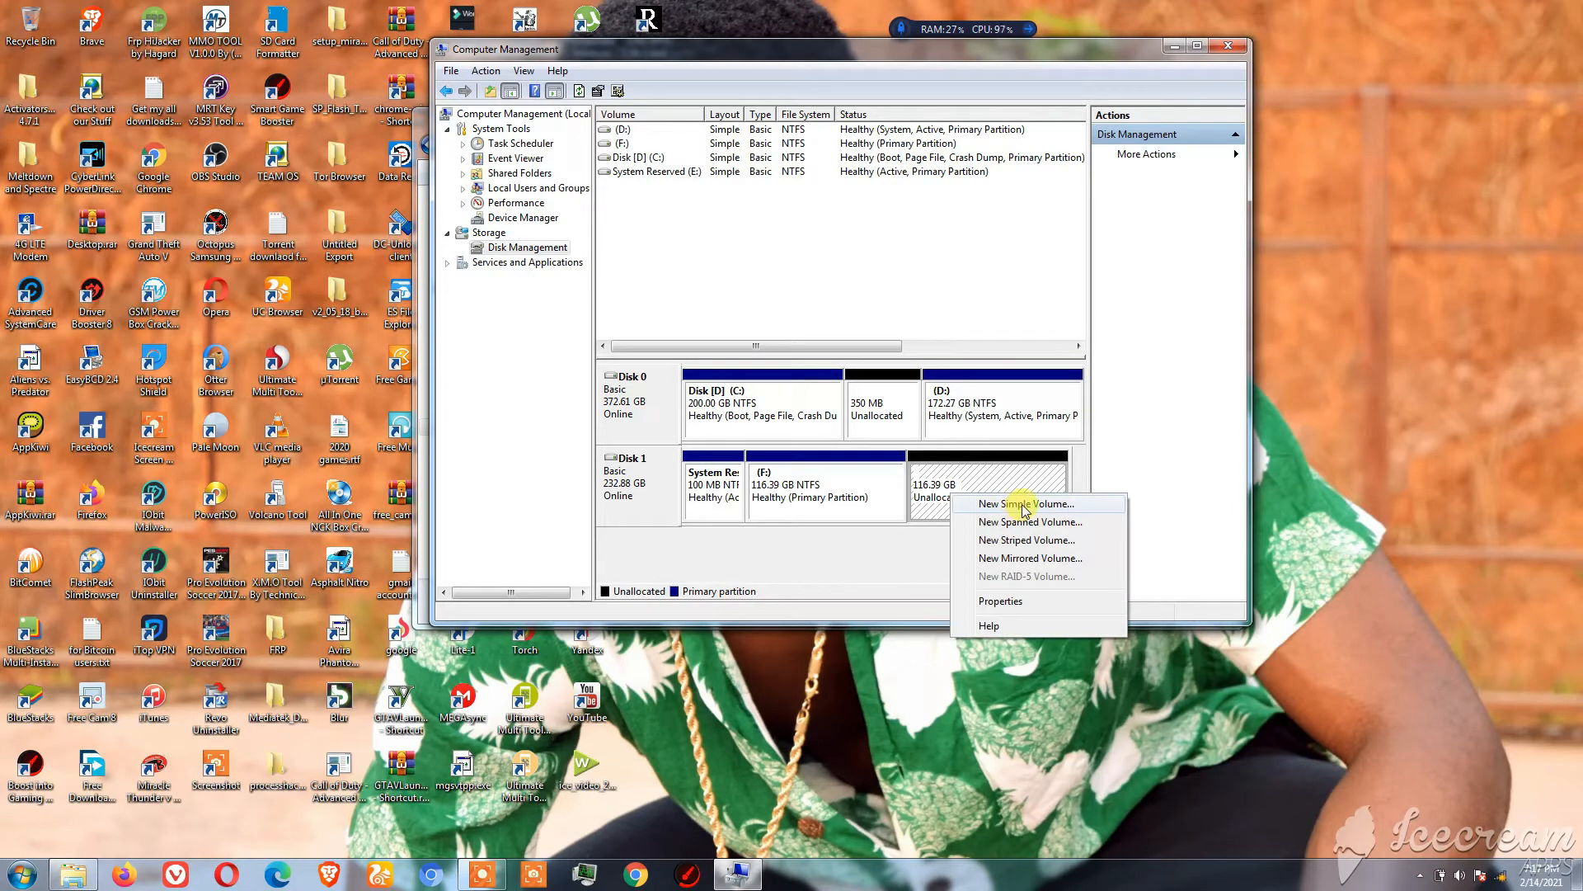
click(1025, 506)
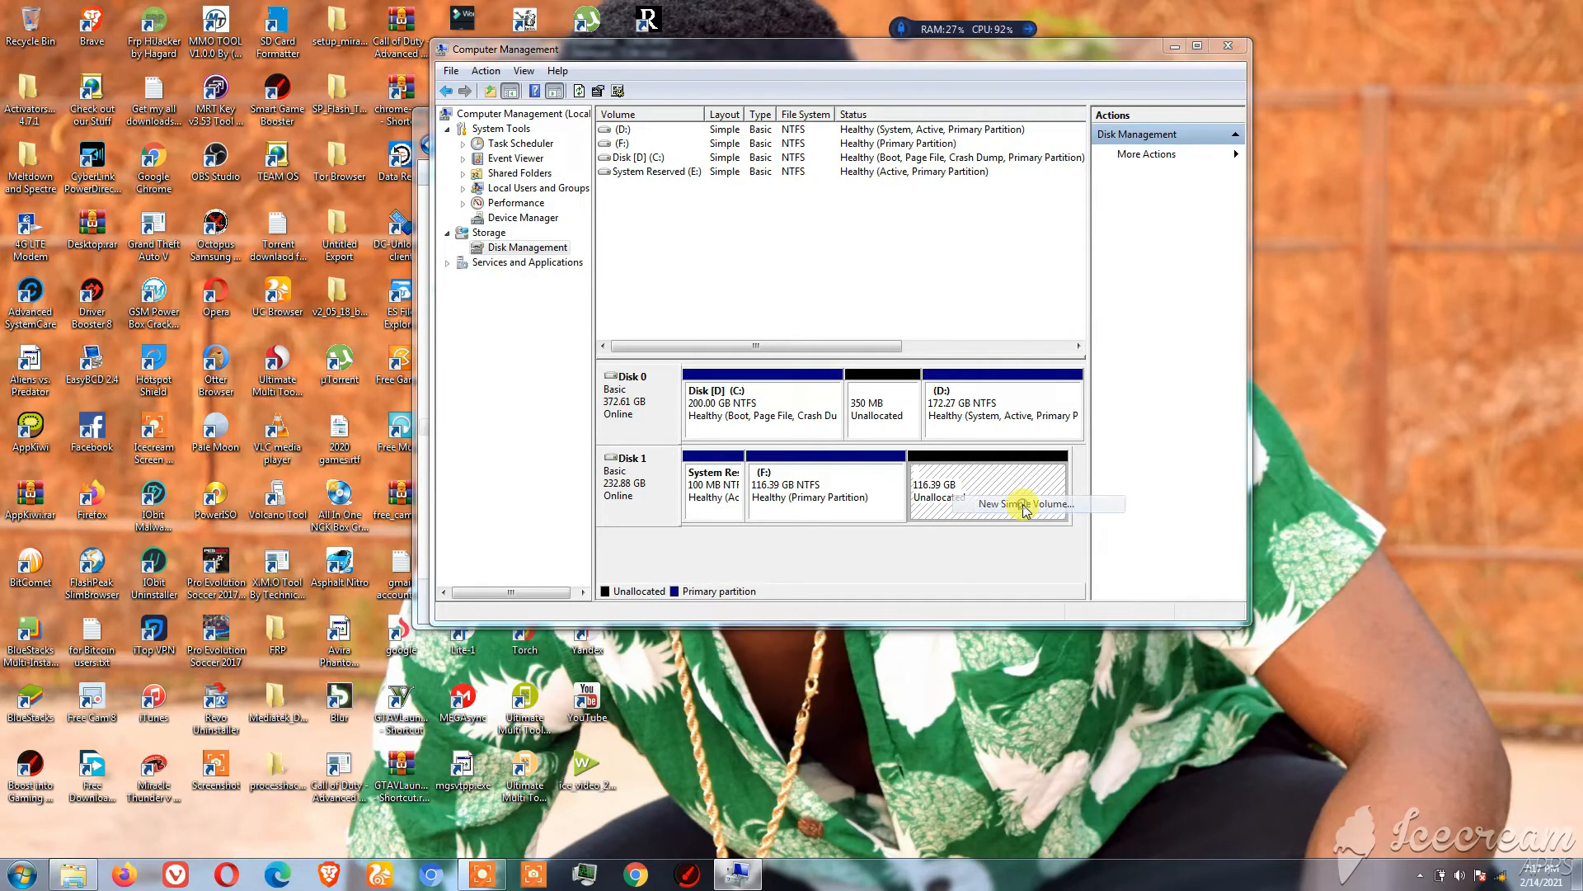
click(911, 424)
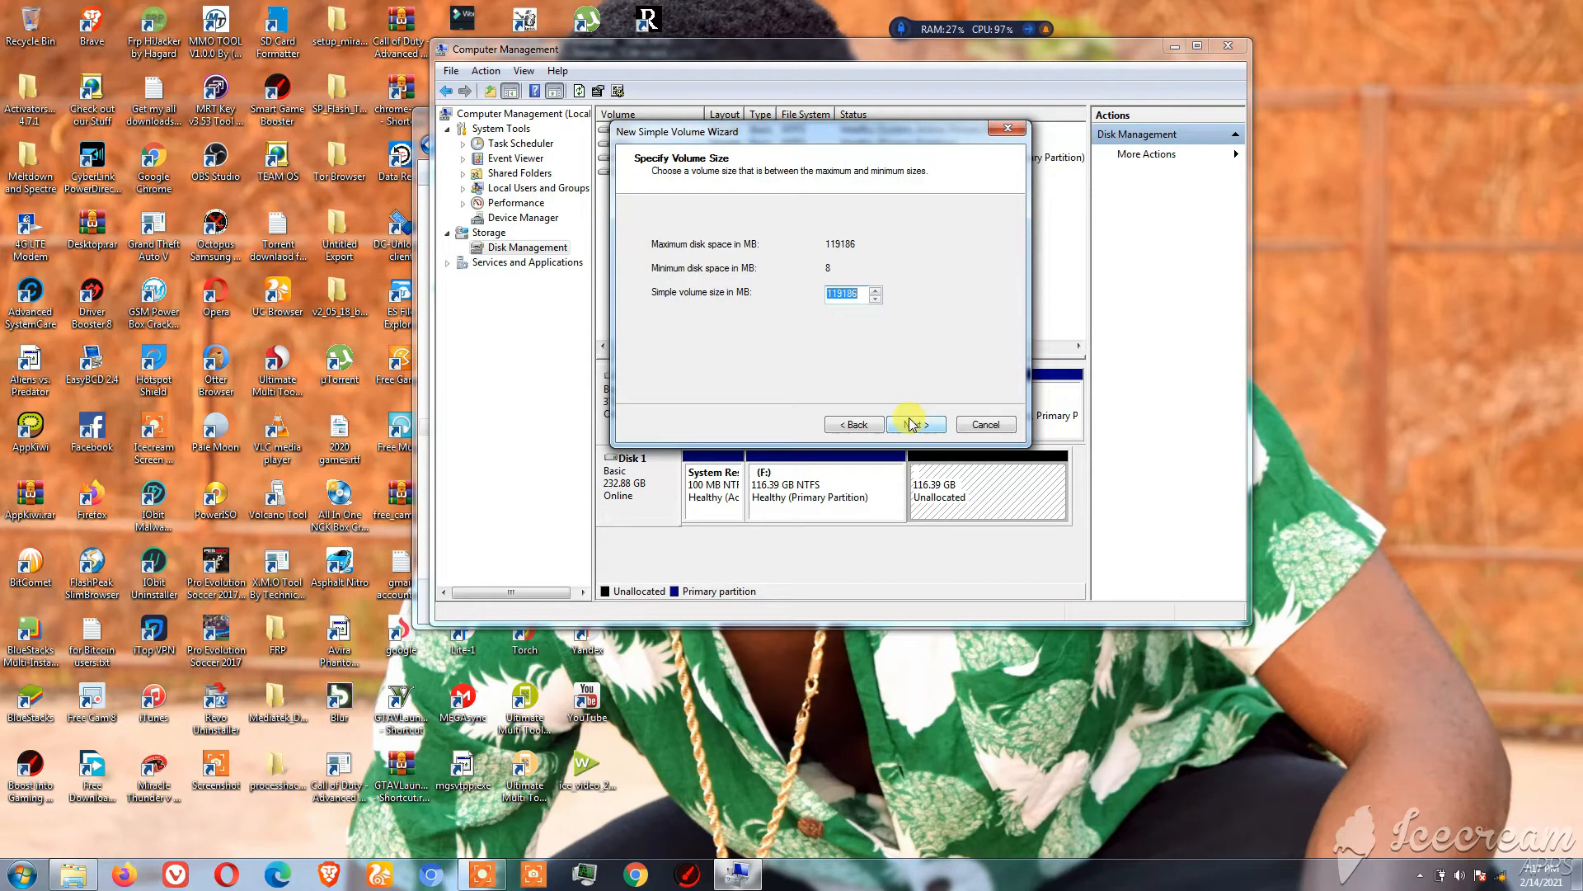
click(911, 424)
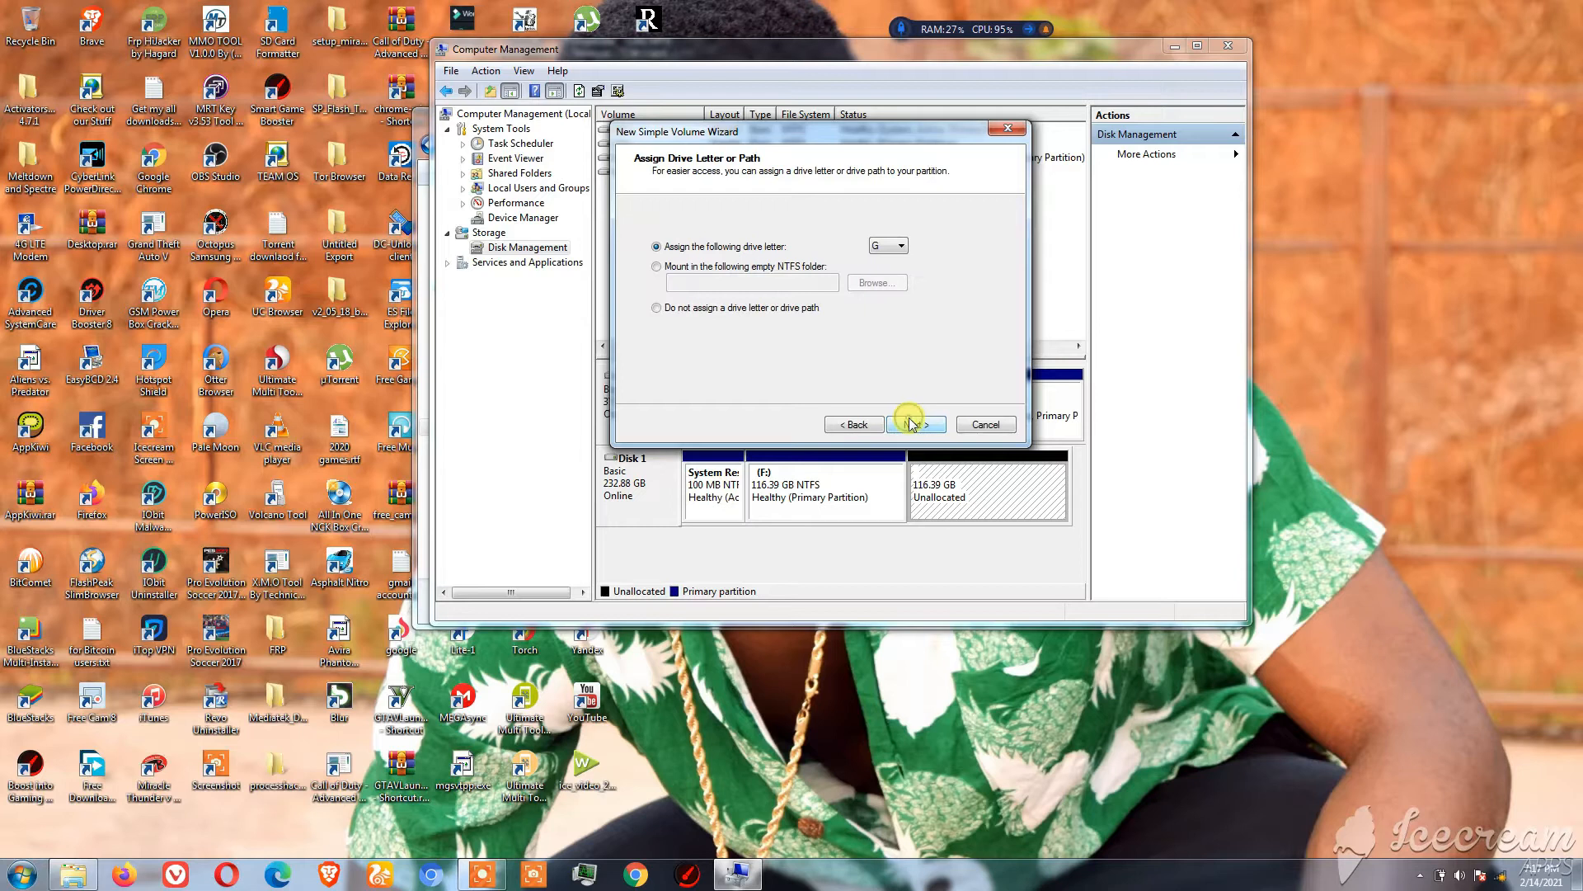
Assign drive letter G to the new volume, choose not to format it, and finish the wizard
click(897, 247)
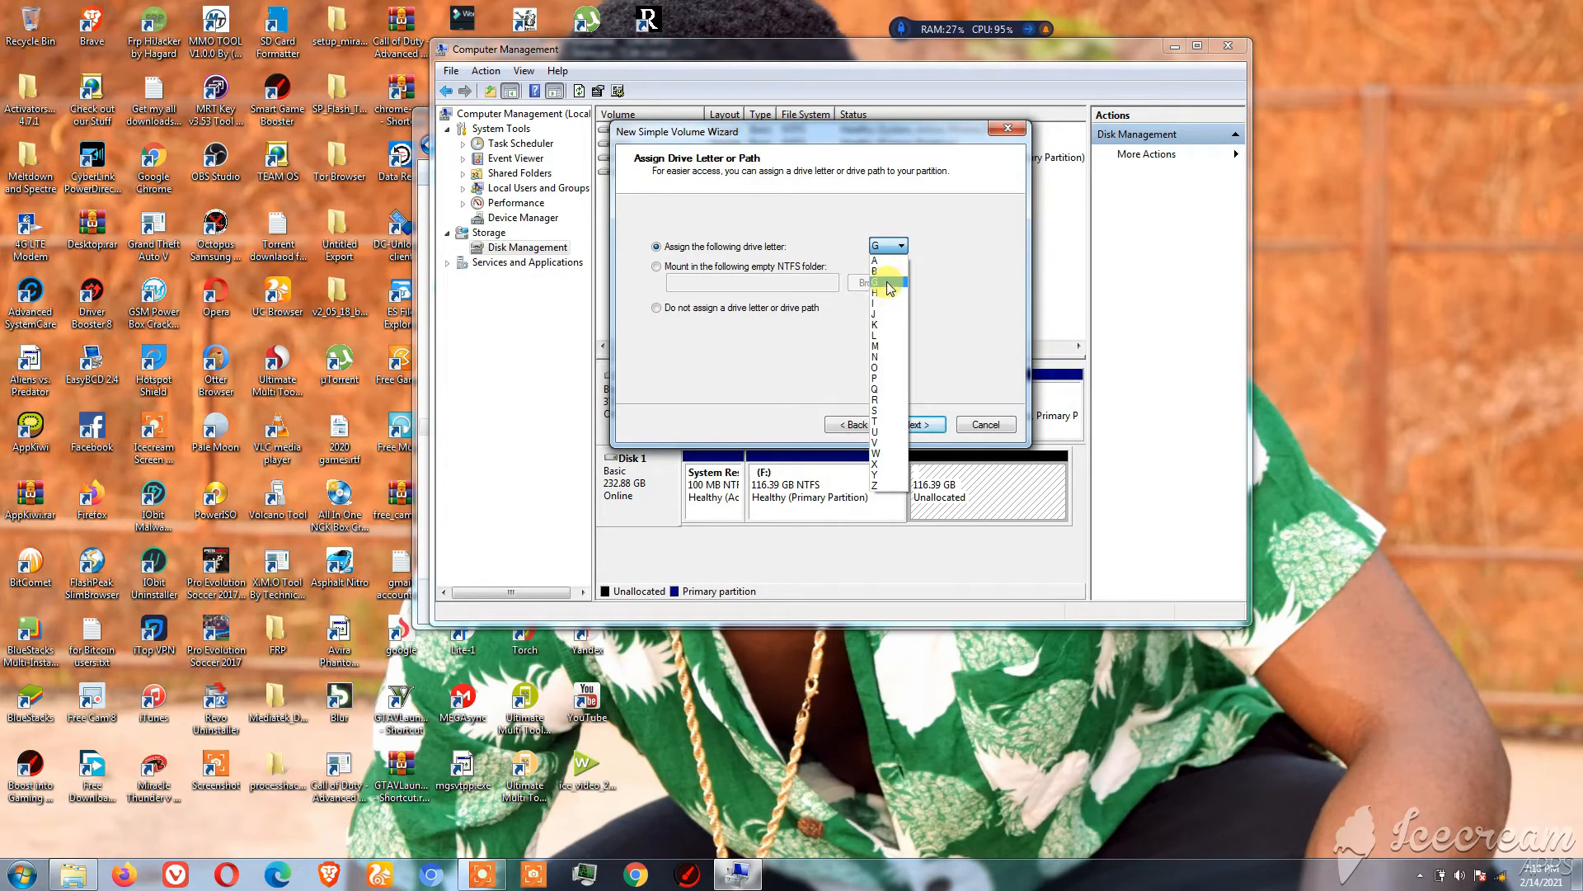
click(888, 283)
click(914, 425)
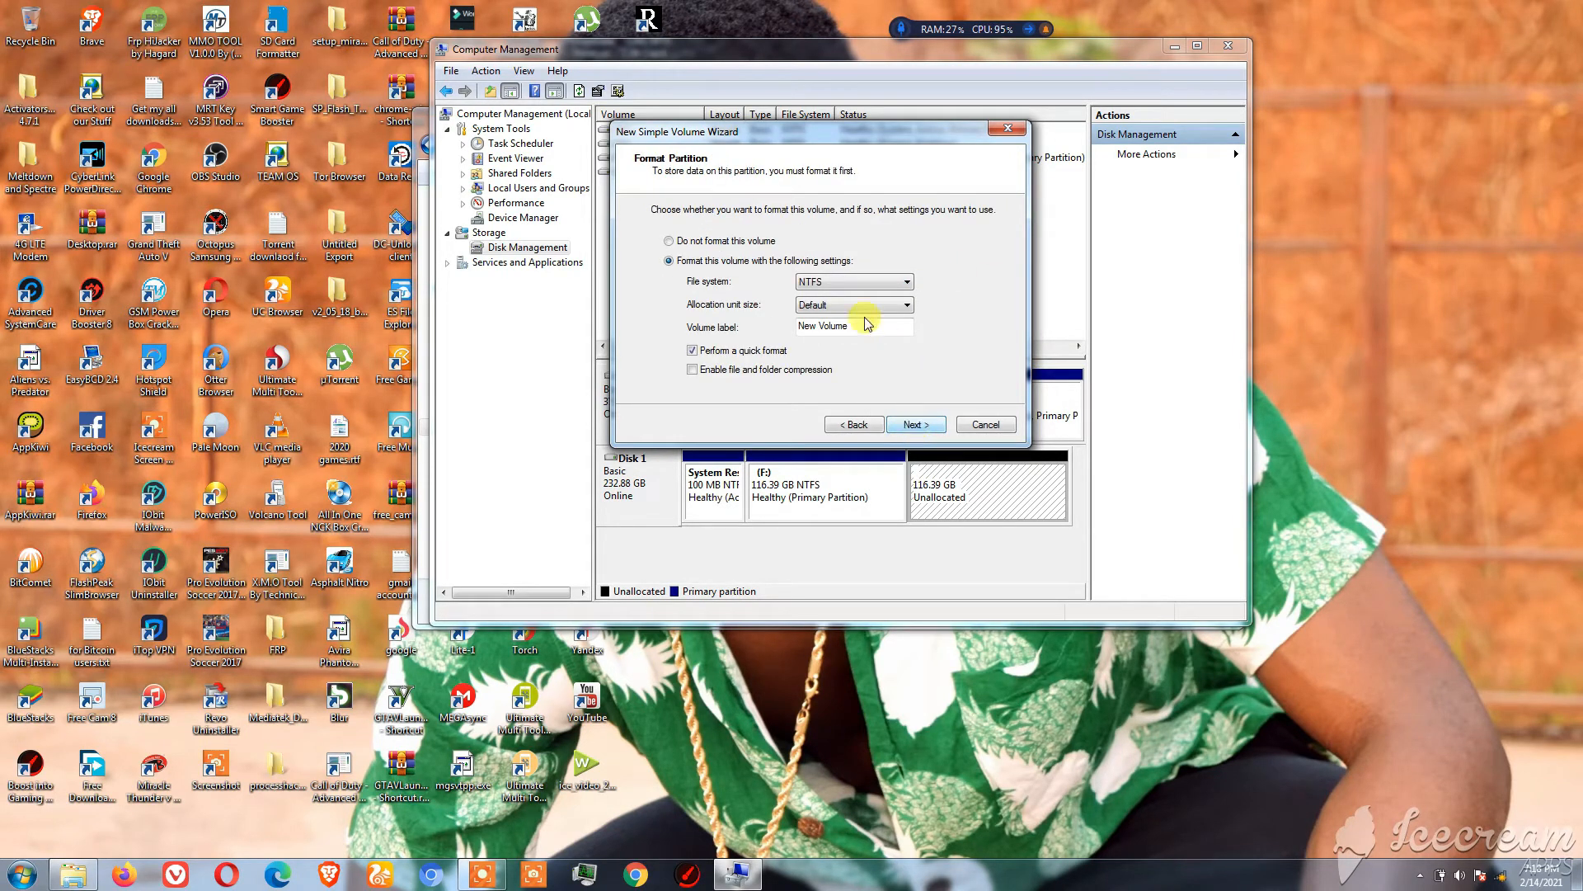
click(725, 246)
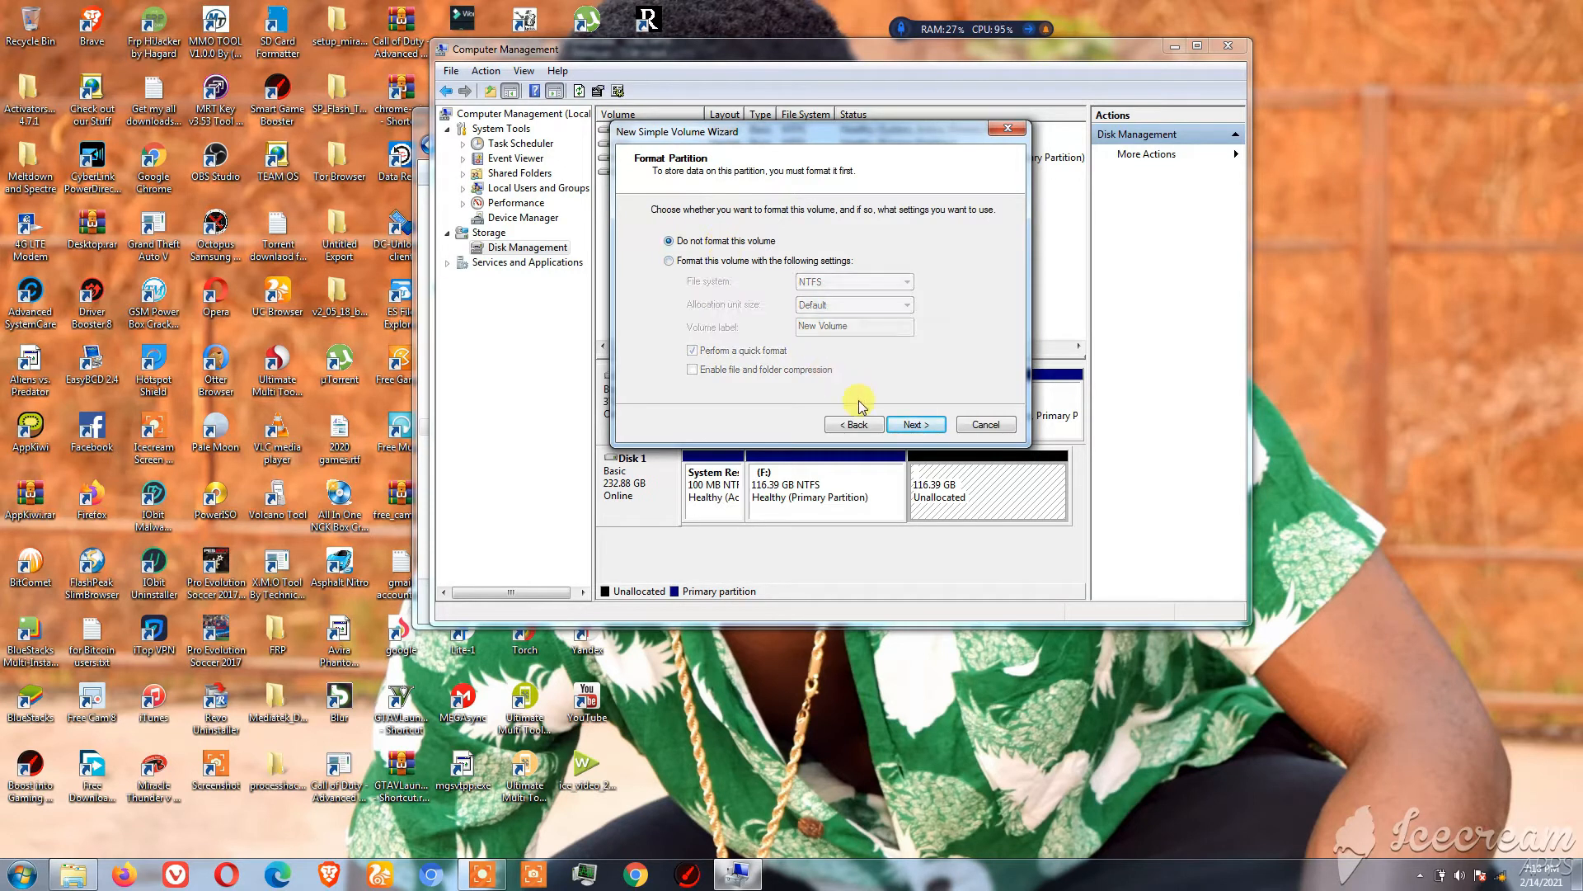
click(925, 429)
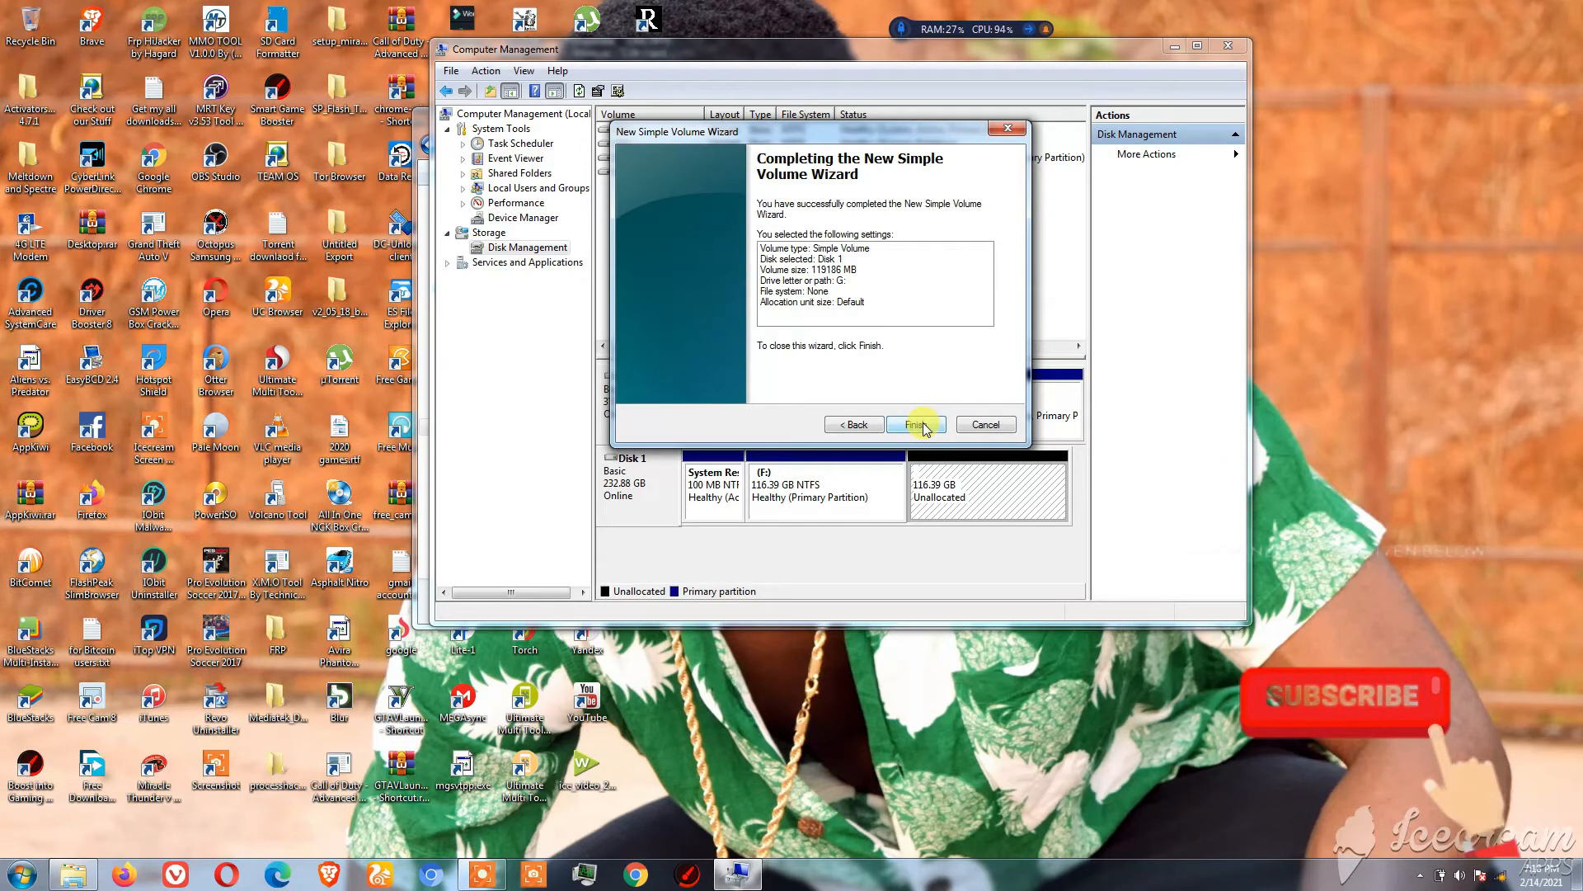
click(919, 424)
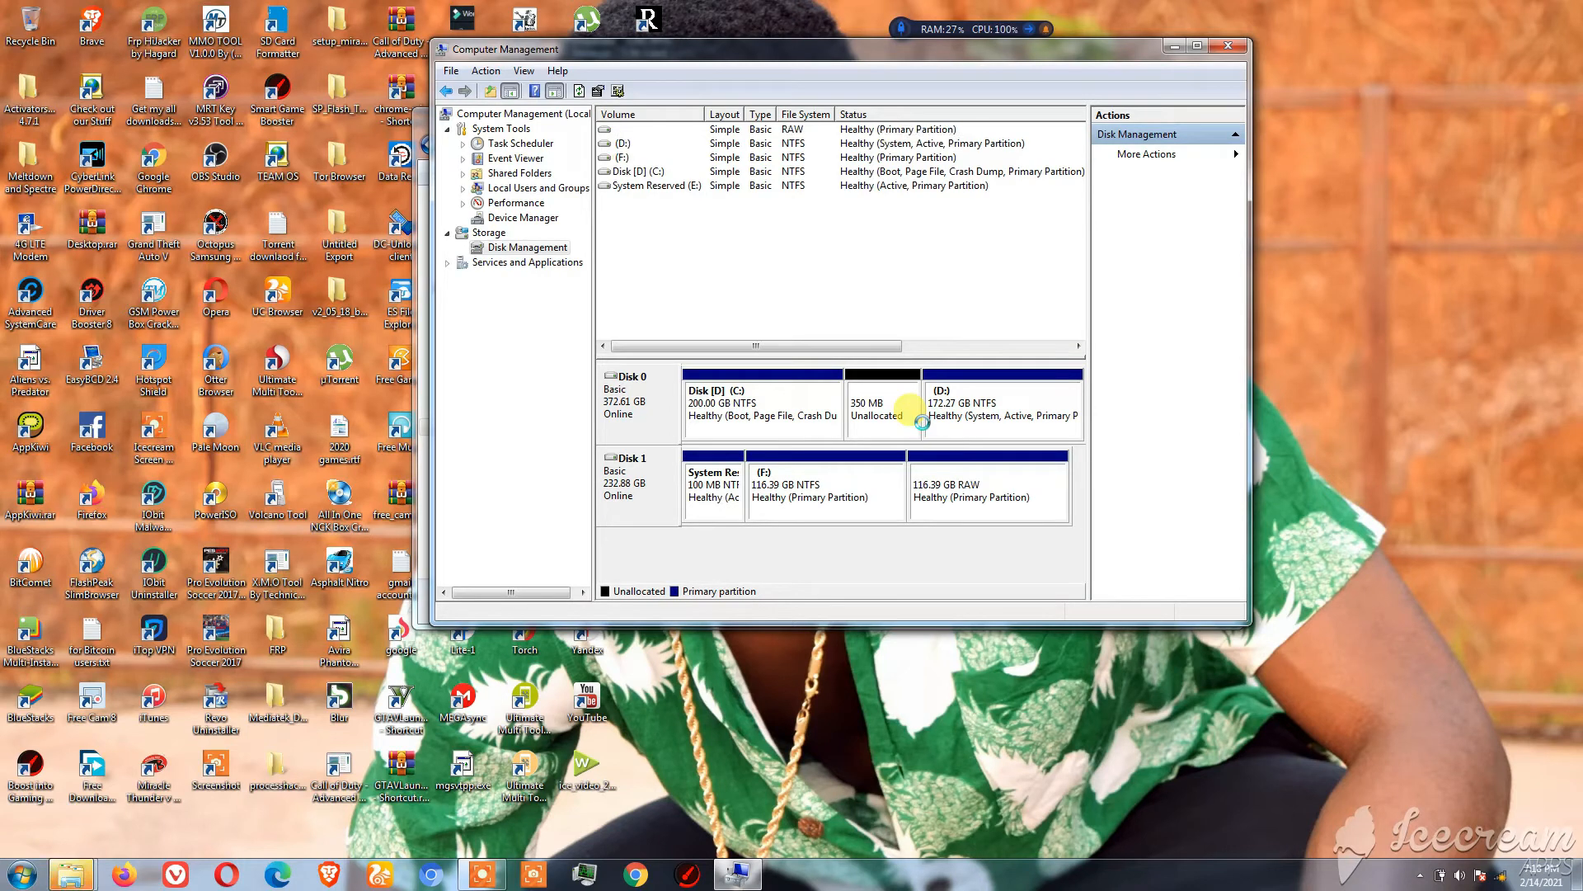
Switch to the Computer window in Windows Explorer and refresh the list of drives
click(973, 494)
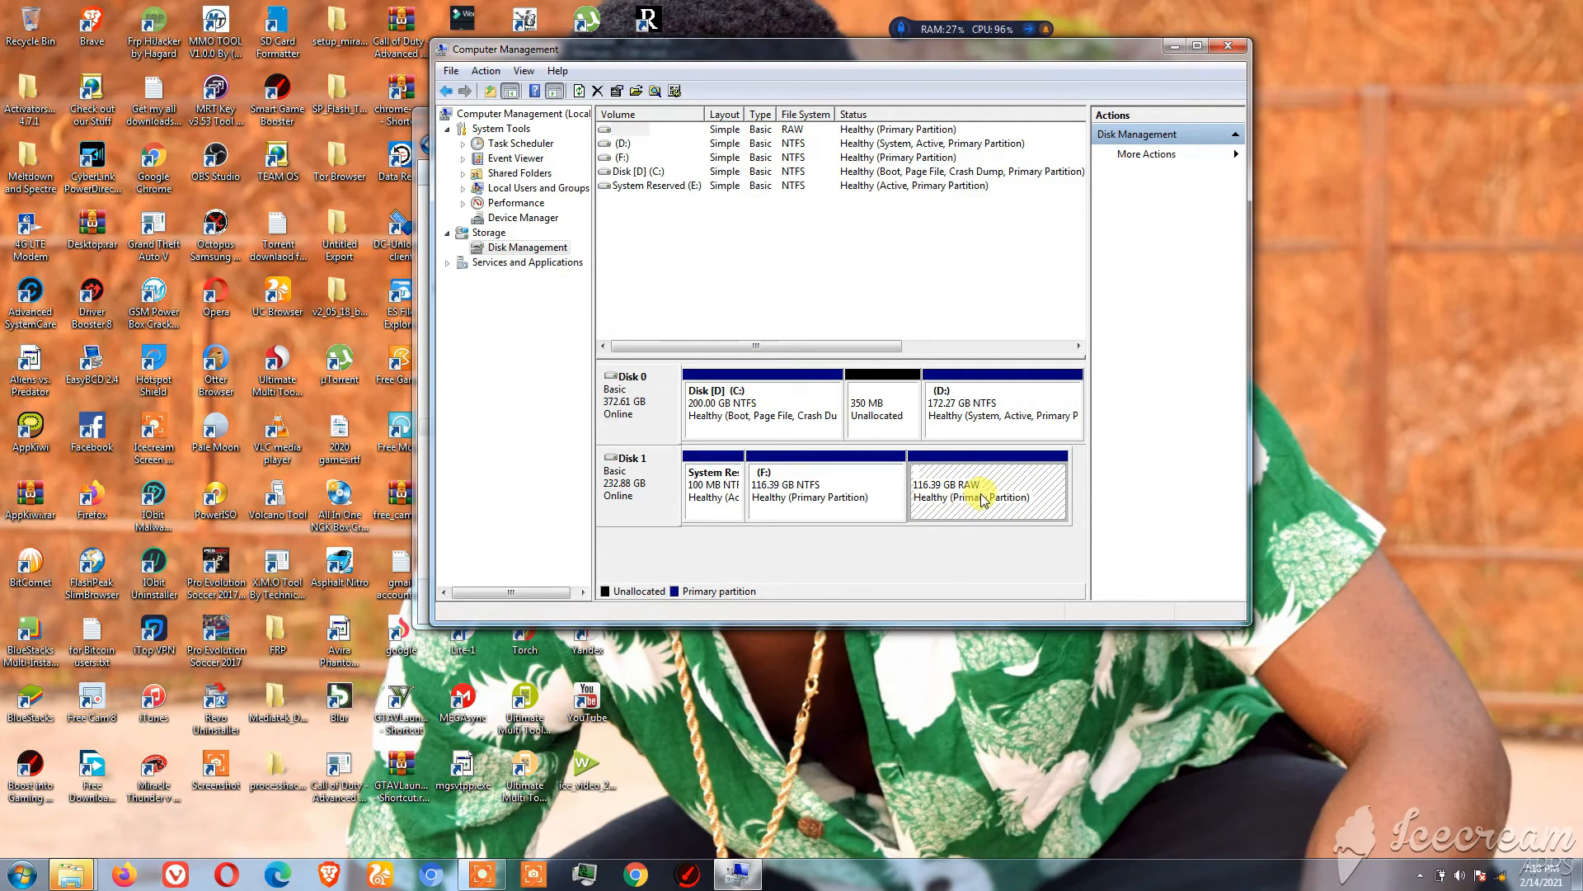
mouse_move(72, 872)
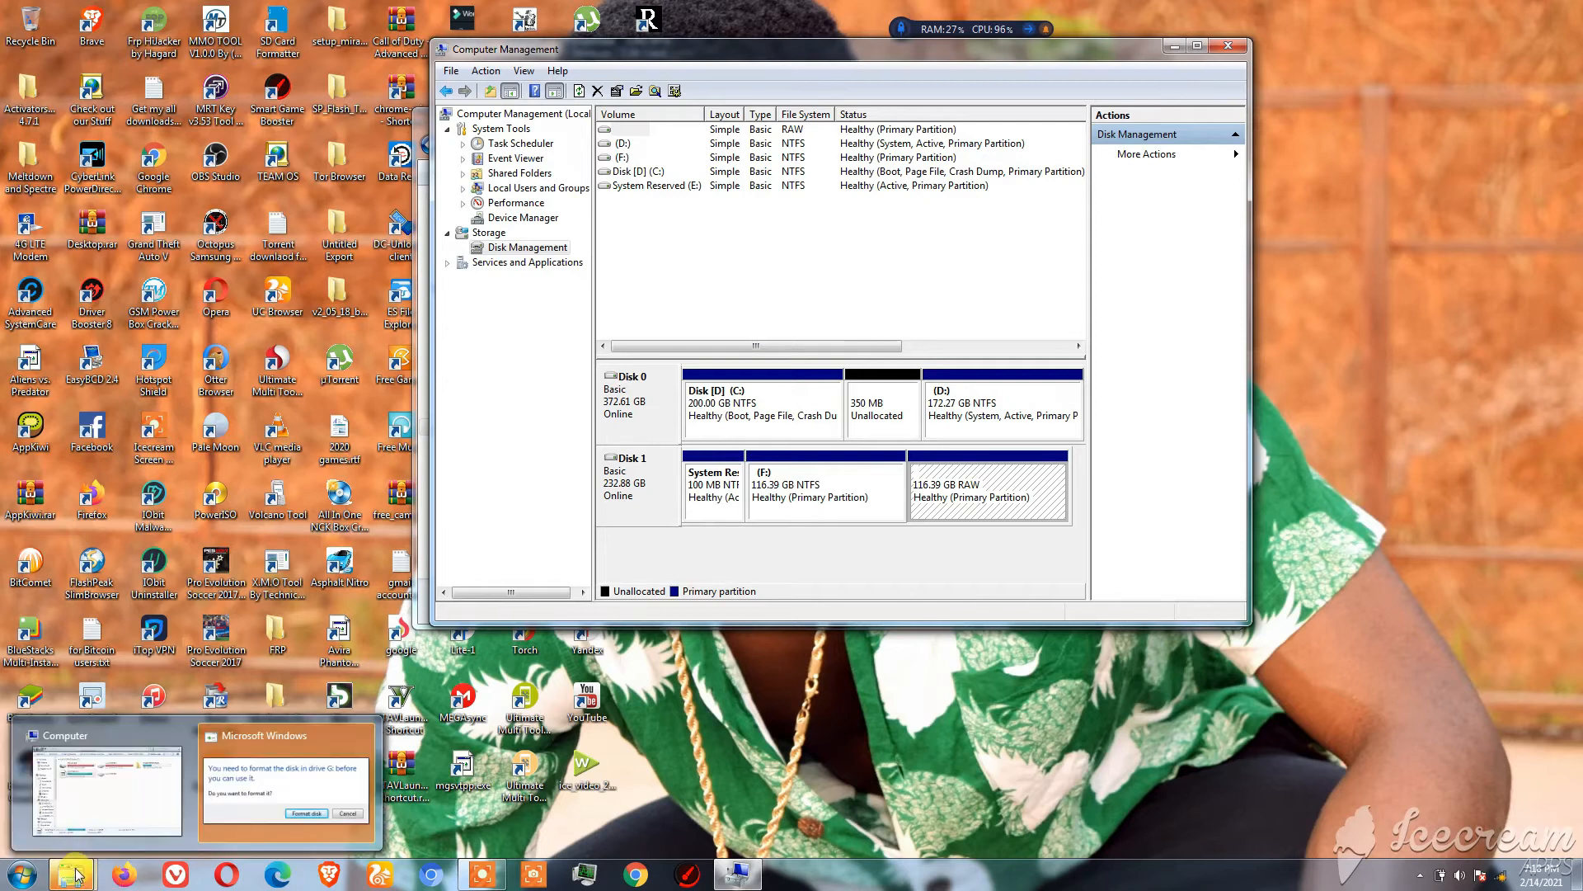
click(91, 808)
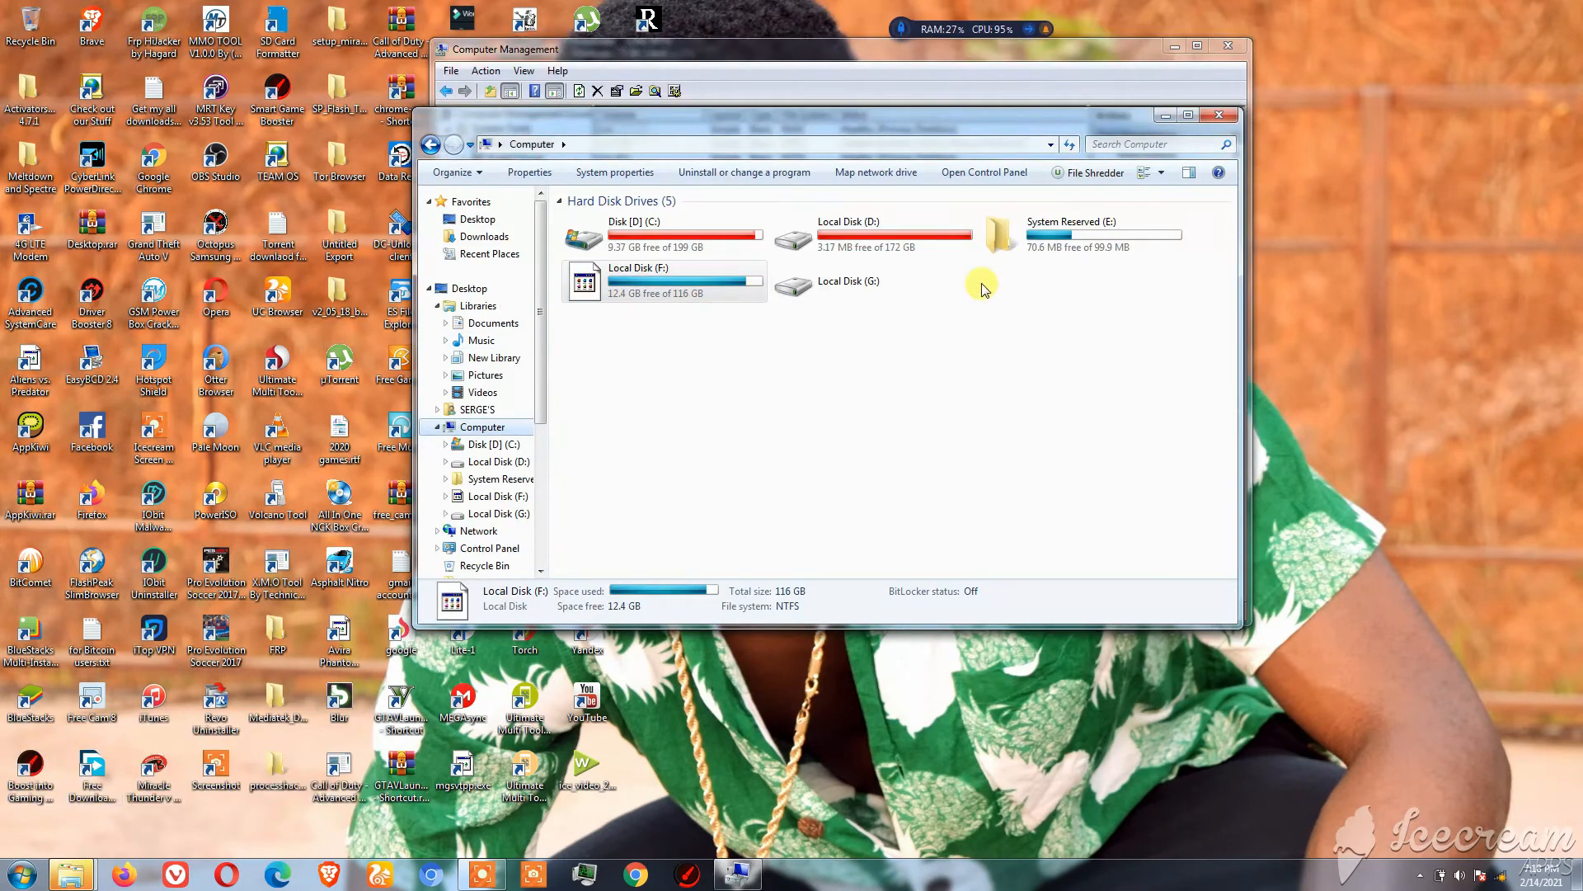
right_click(658, 356)
click(693, 419)
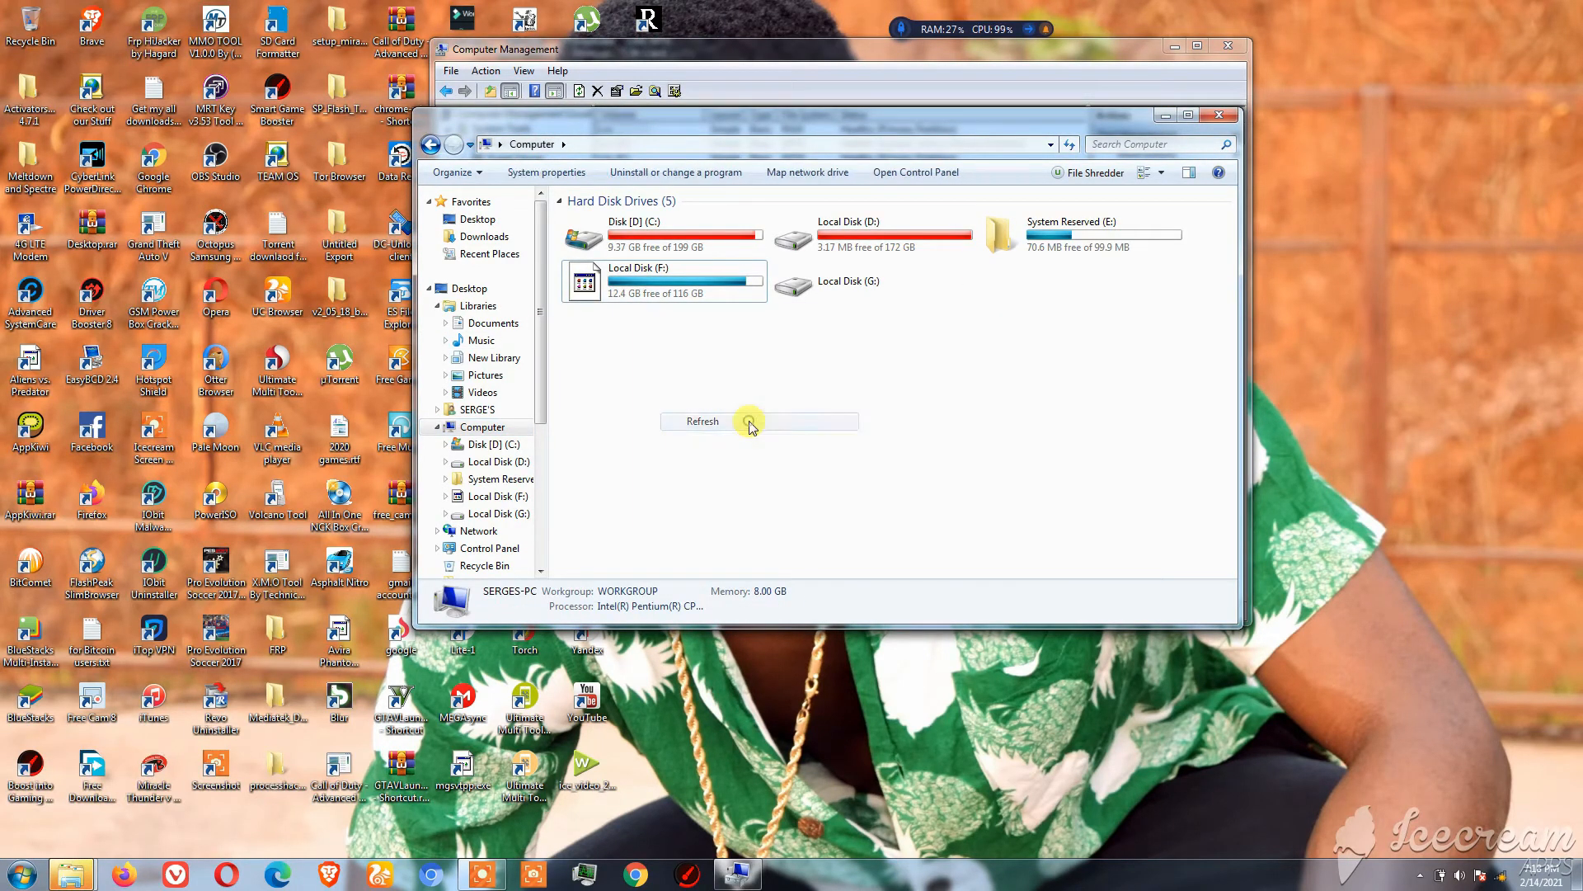
right_click(798, 370)
click(849, 435)
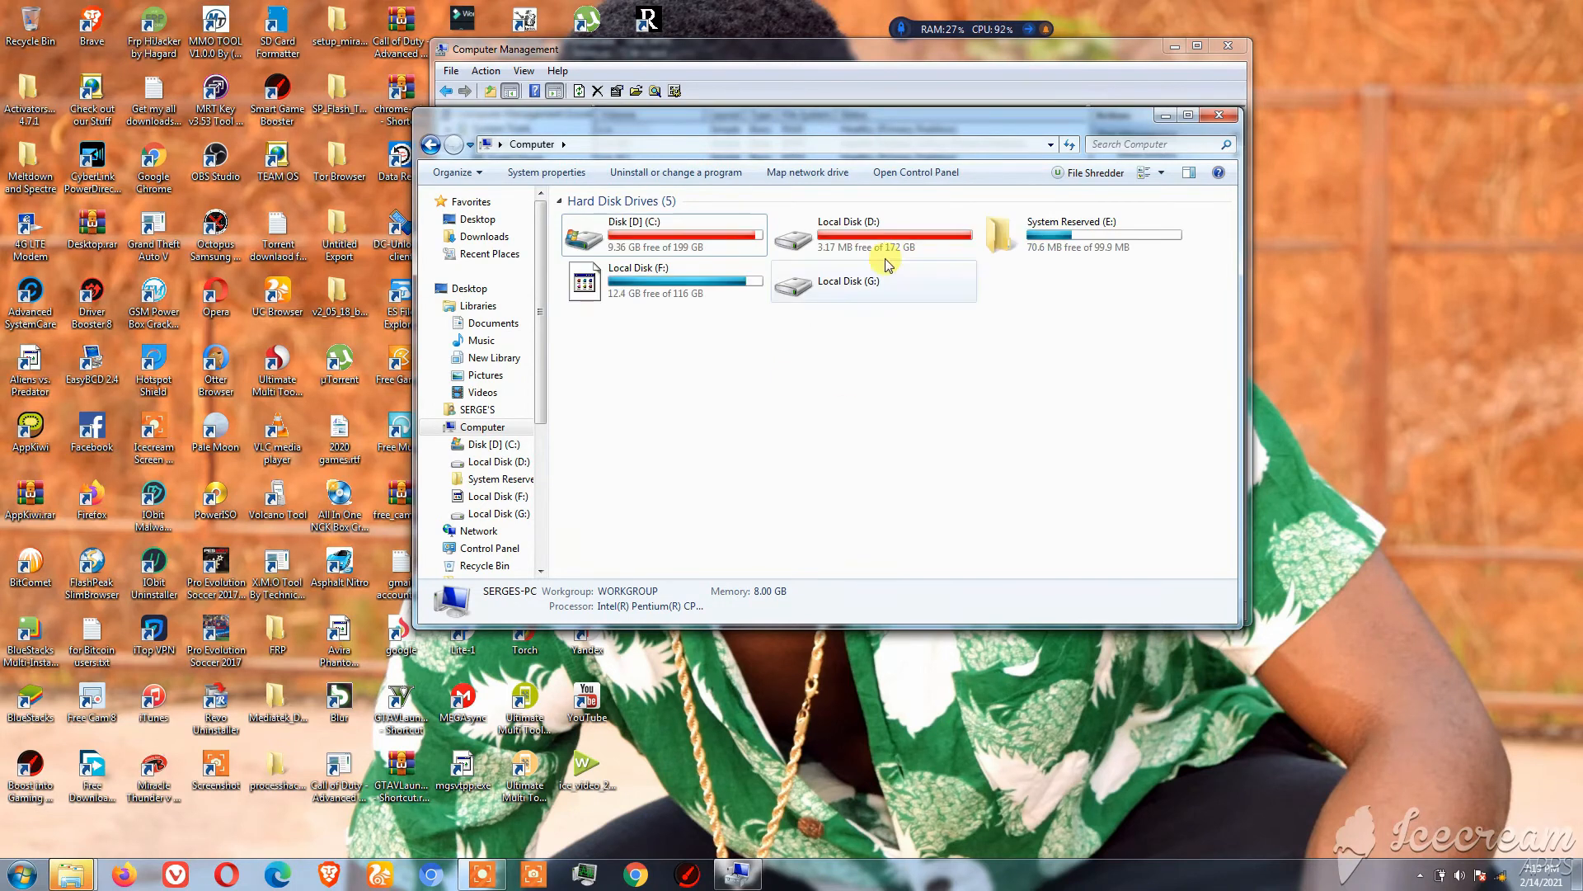
Try to open Local Disk (G:), declining the offered format and dismissing the access message
double_click(871, 287)
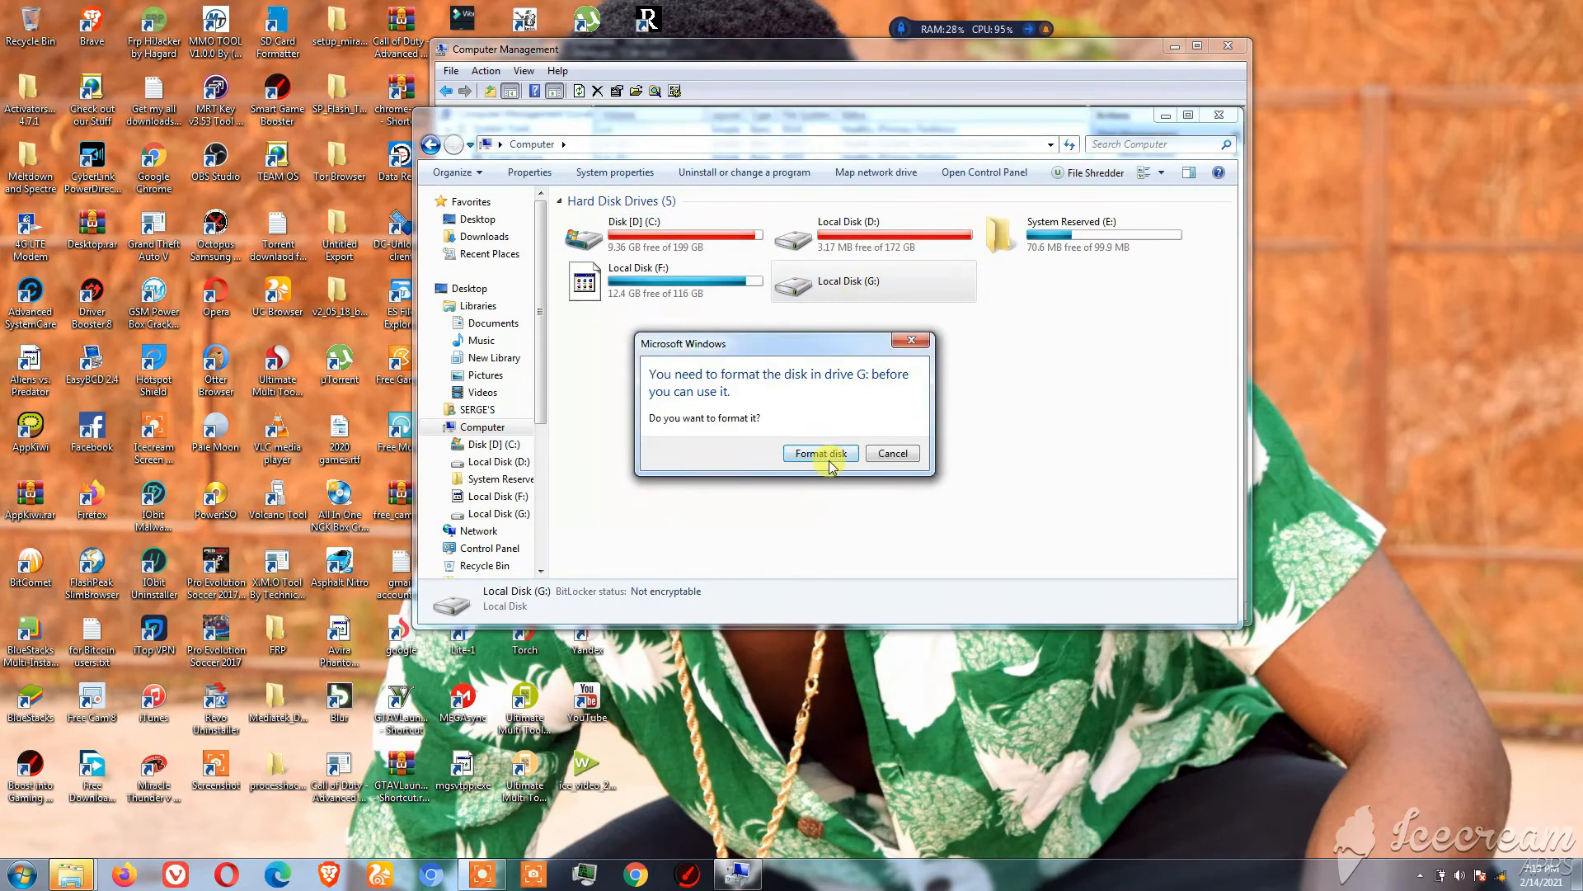
click(911, 341)
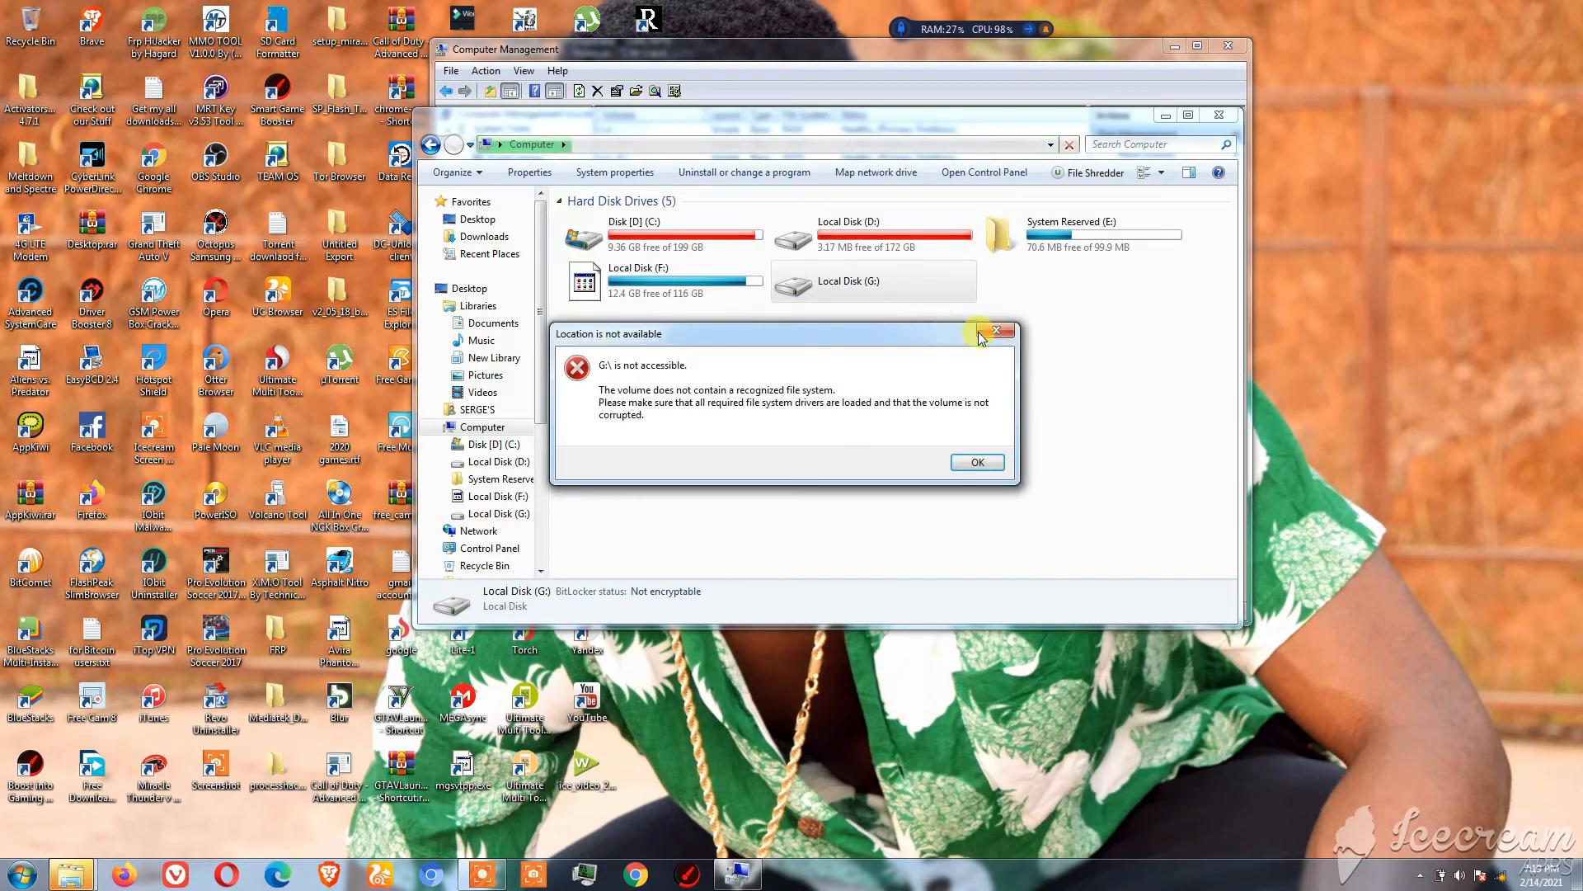
click(992, 334)
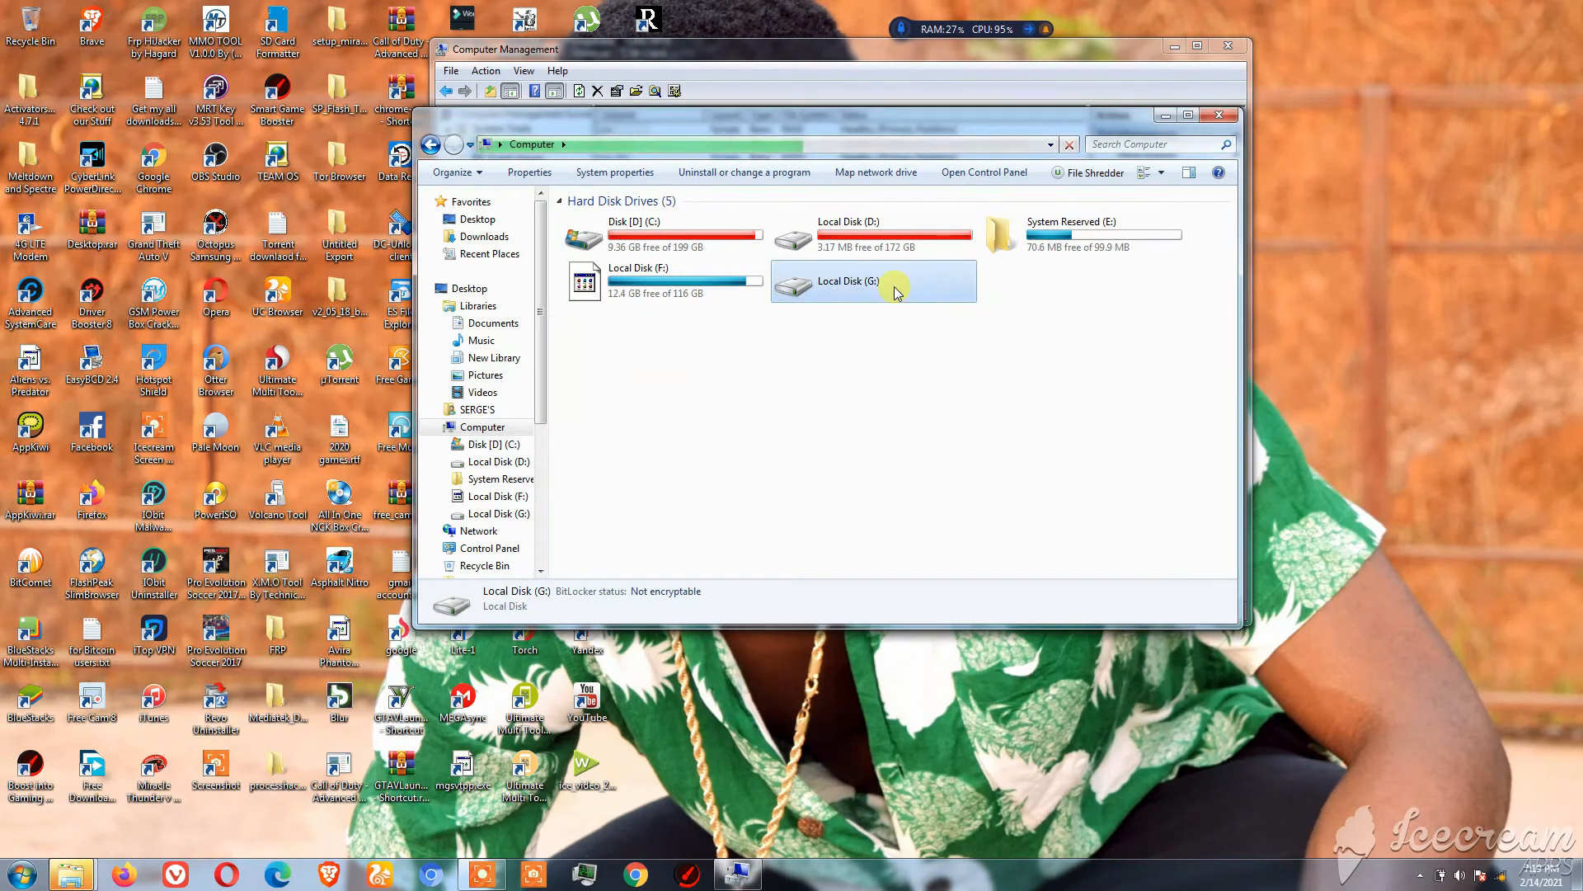
Quick-format Local Disk (G:) as NTFS with a 4096-byte allocation unit size, then close the format dialog
right_click(822, 286)
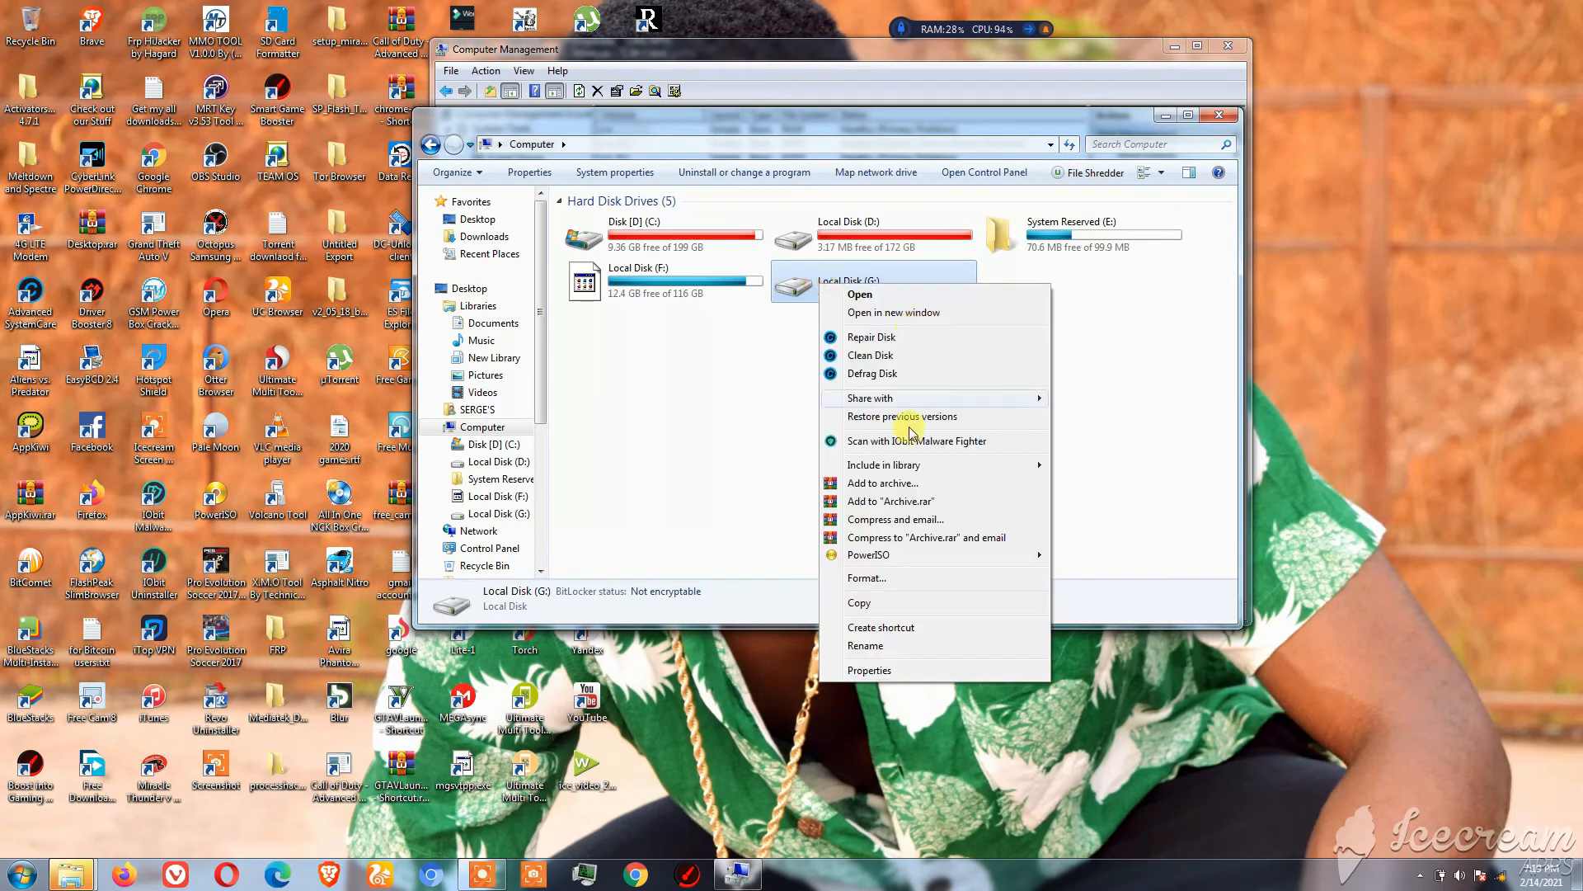
click(863, 578)
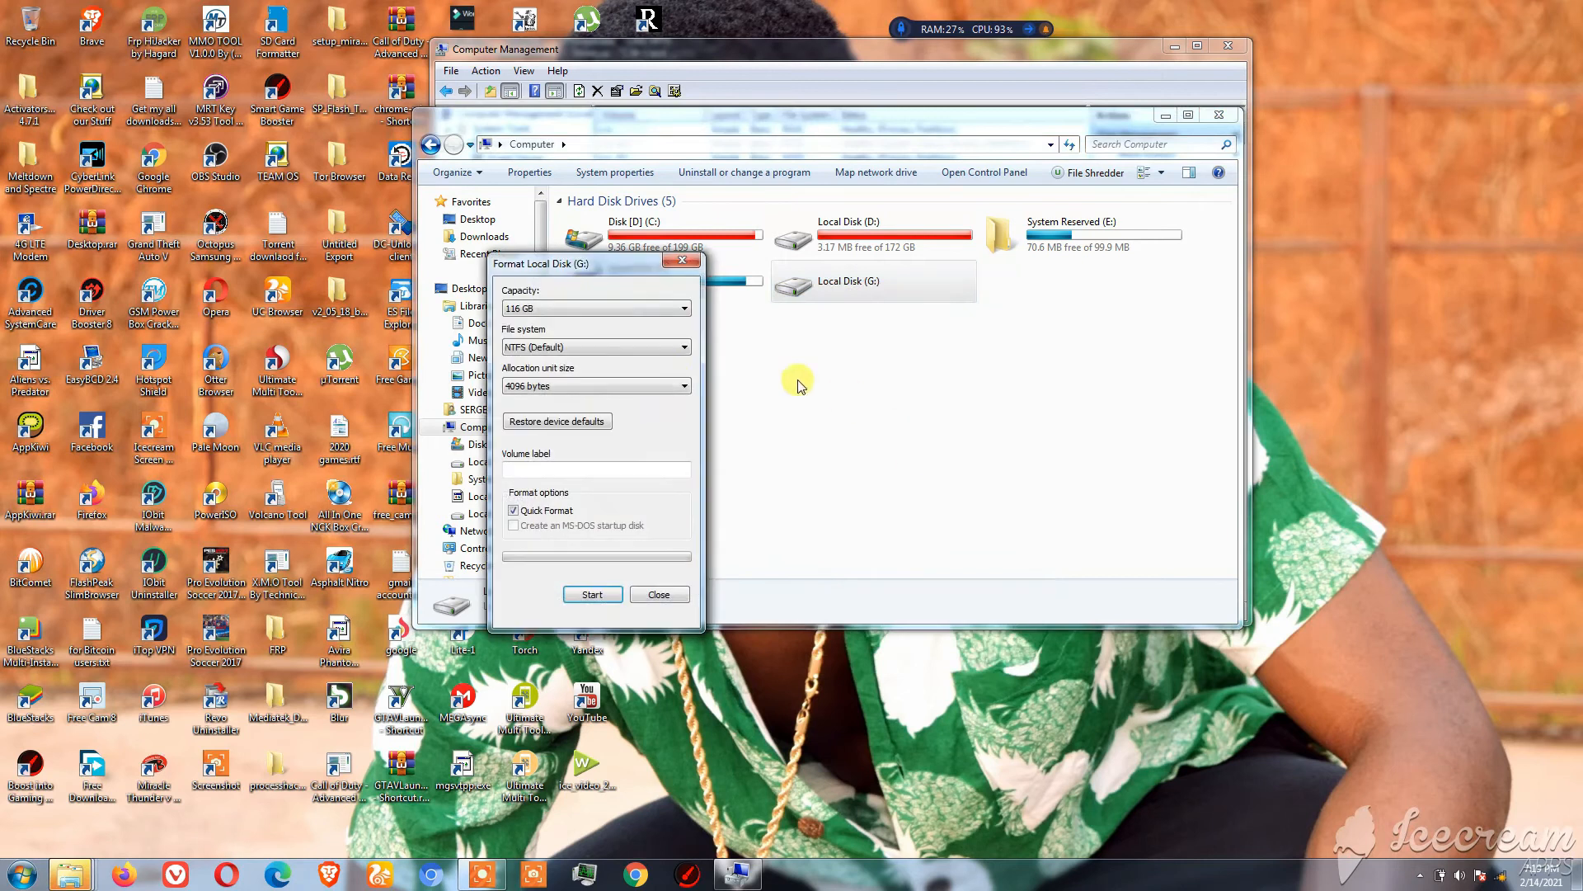
click(585, 603)
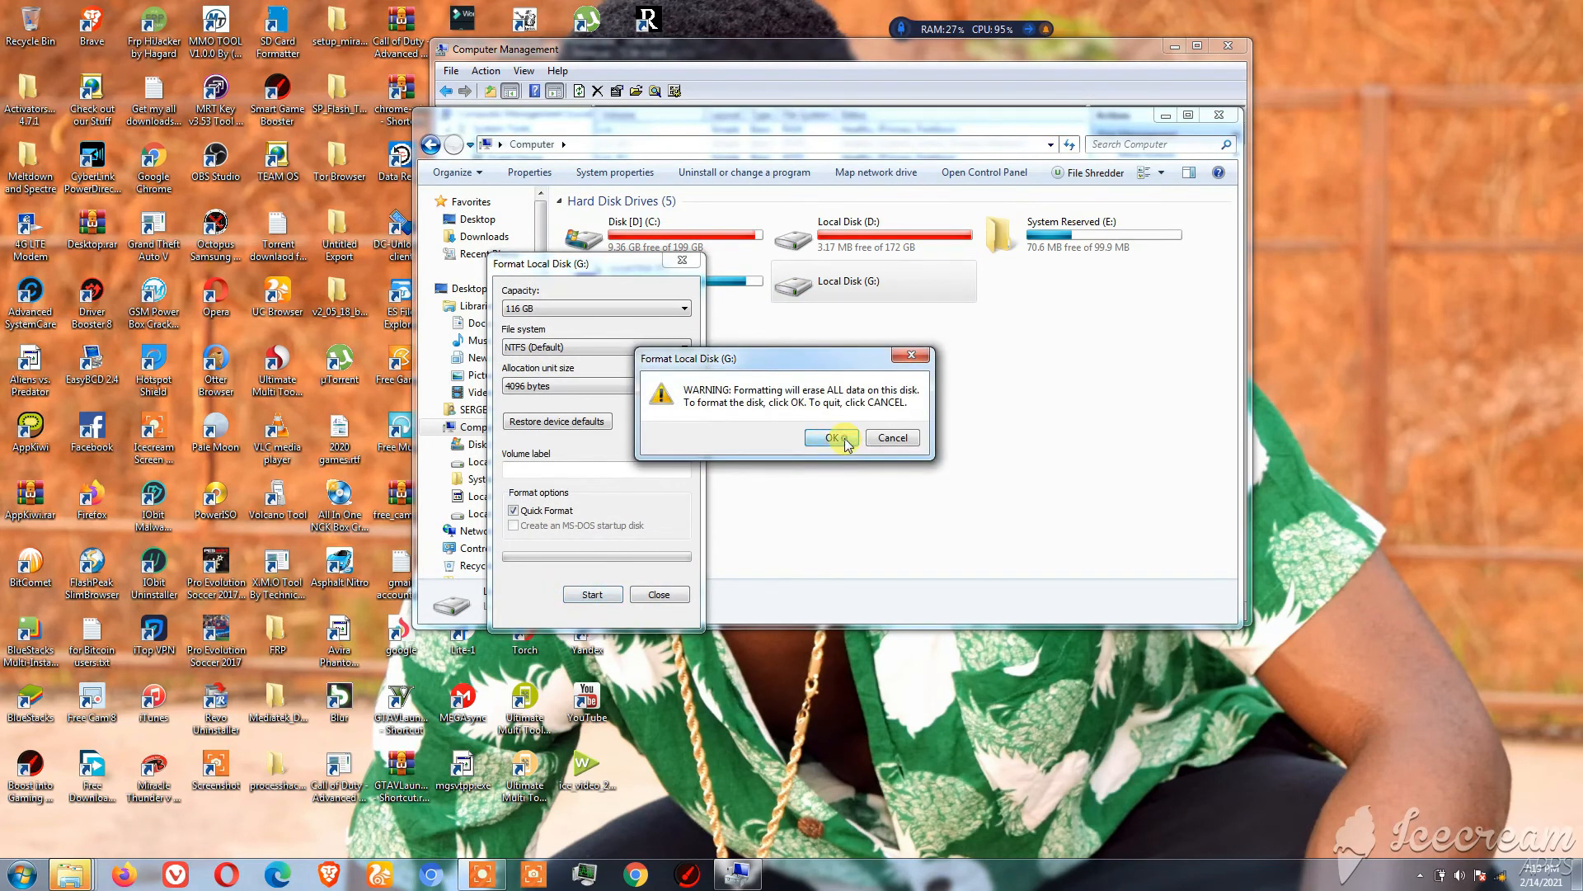
click(832, 438)
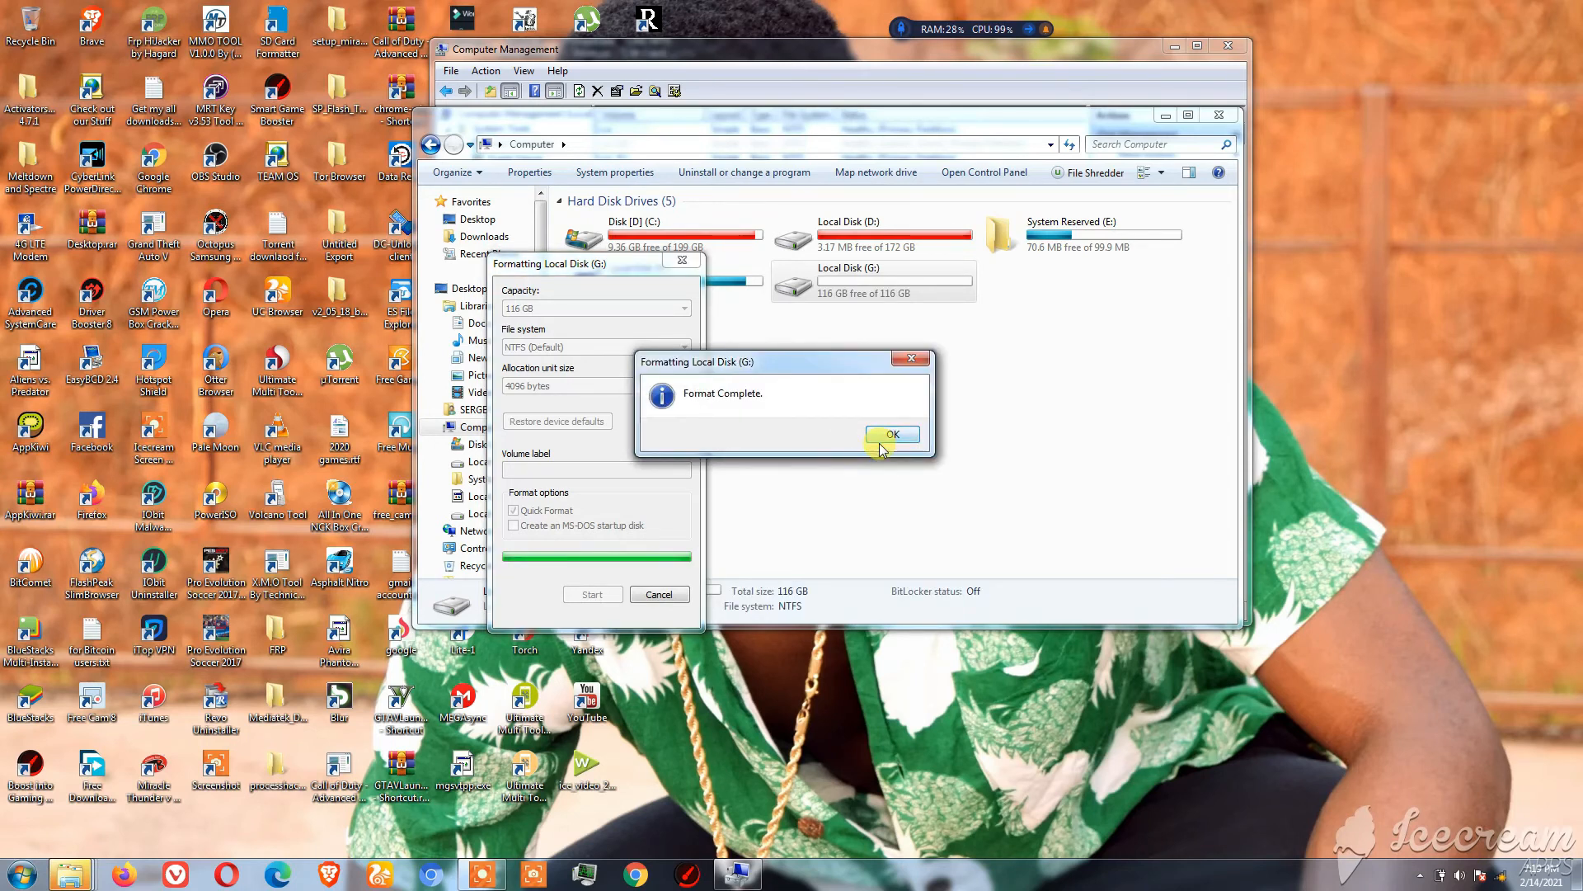
click(894, 435)
click(659, 594)
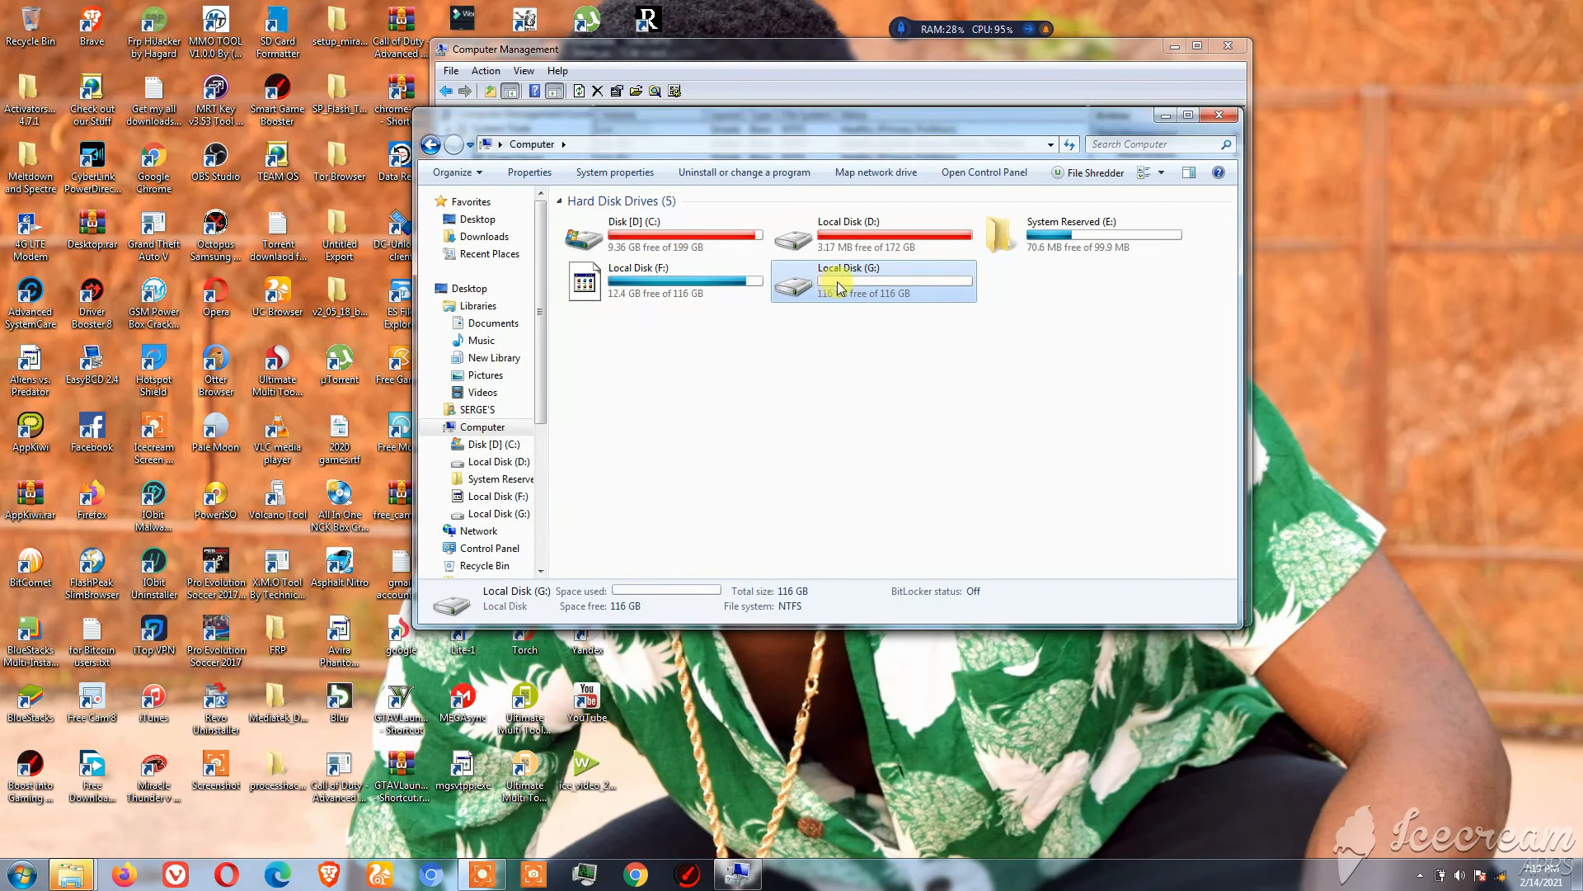
Open the formatted Local Disk (G:) to check its contents and return to the drive overview
double_click(922, 280)
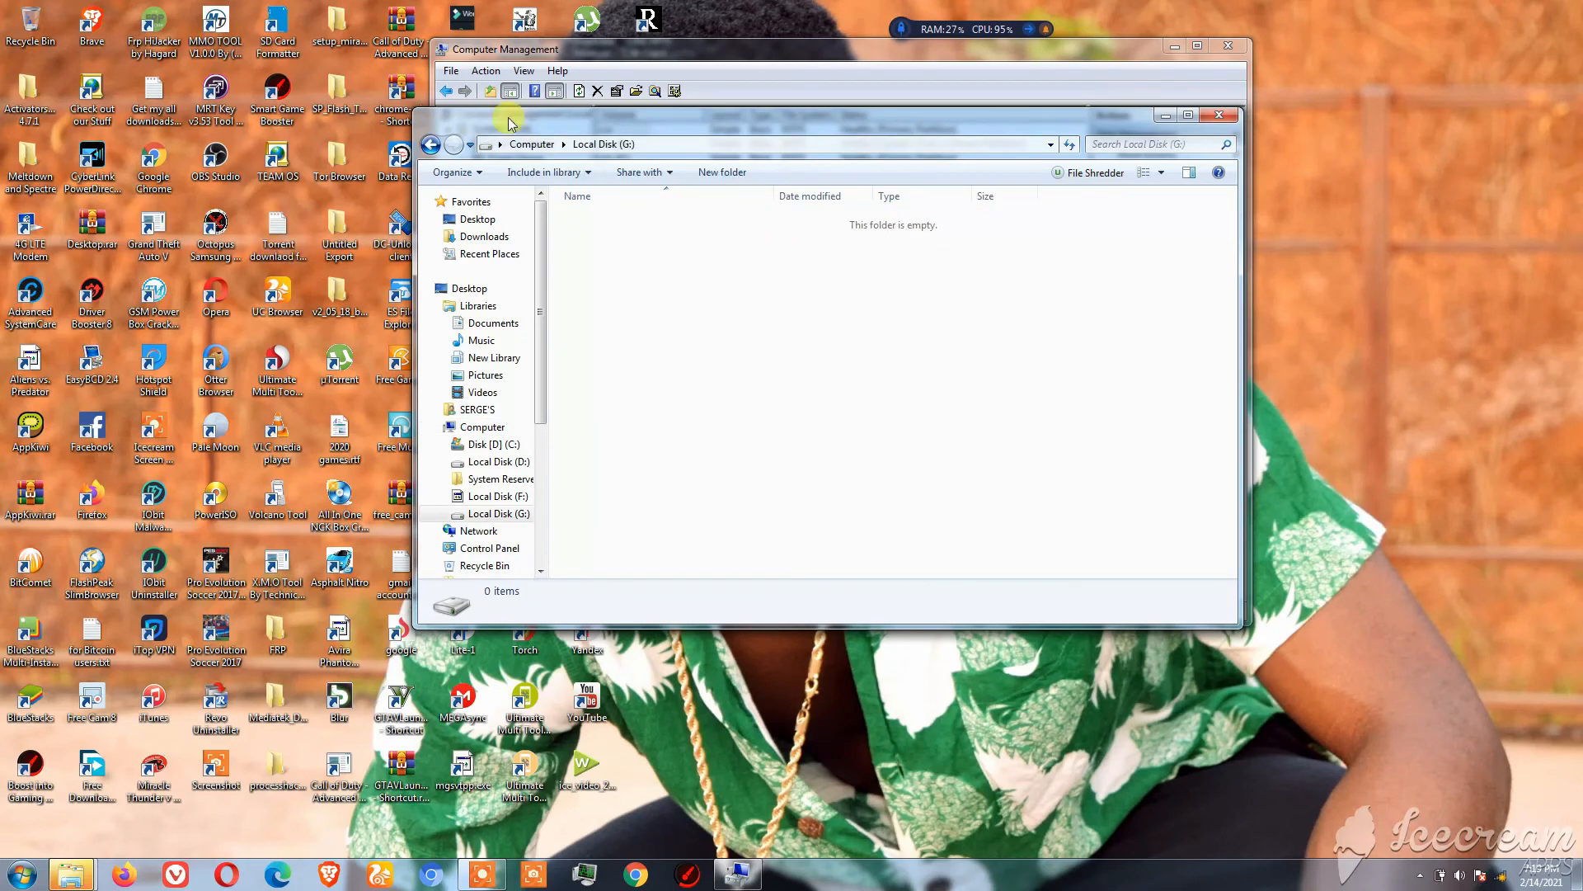
click(429, 146)
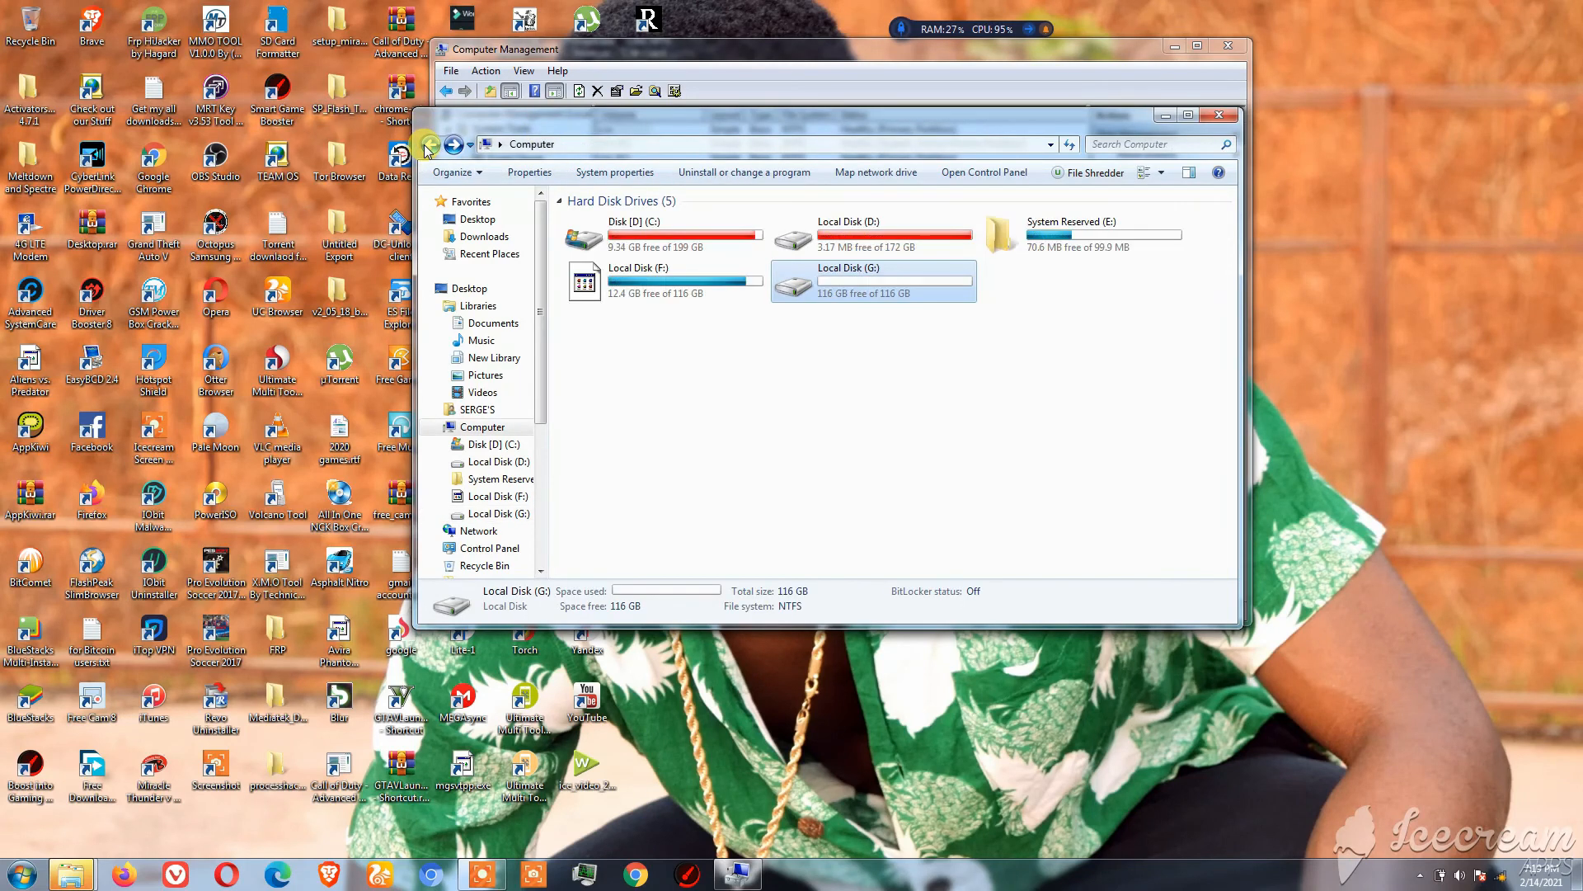